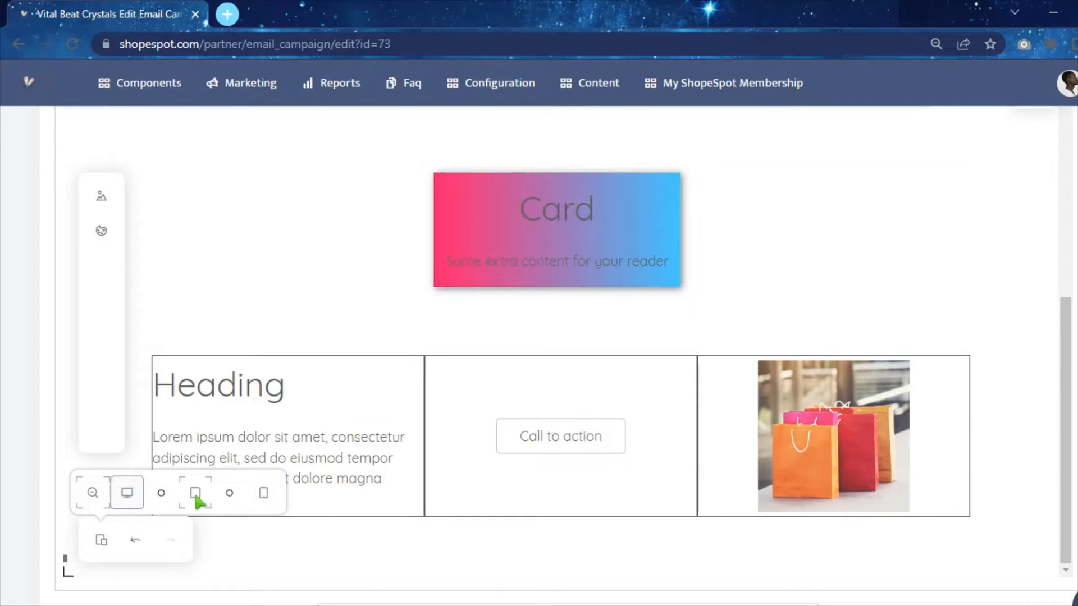
Preview the email template at tablet size and look through its sections up to the heading.
left_click(195, 493)
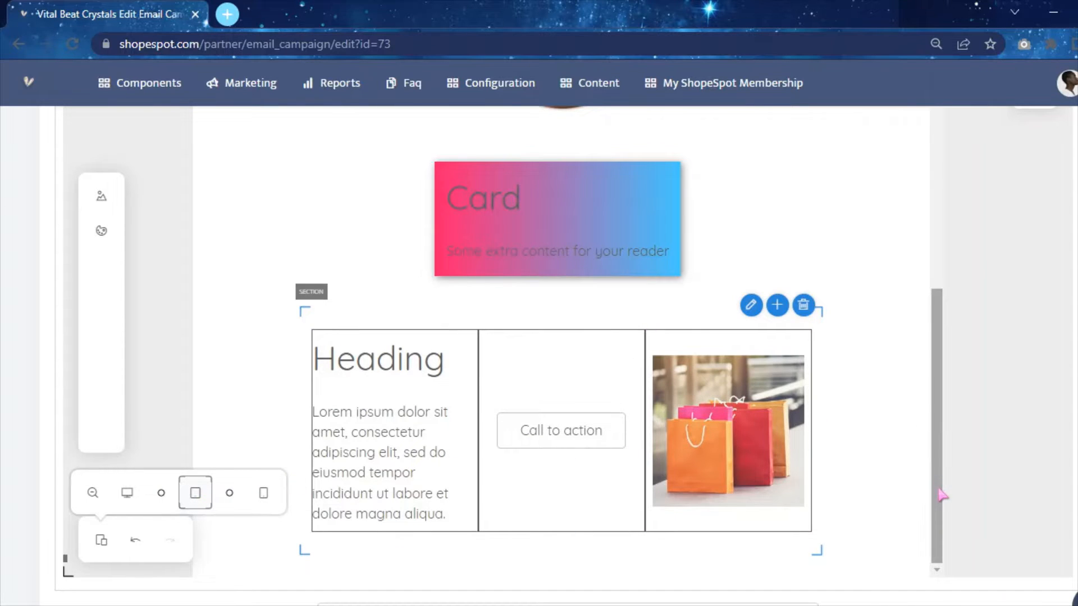
left_click_drag(938, 498, 931, 282)
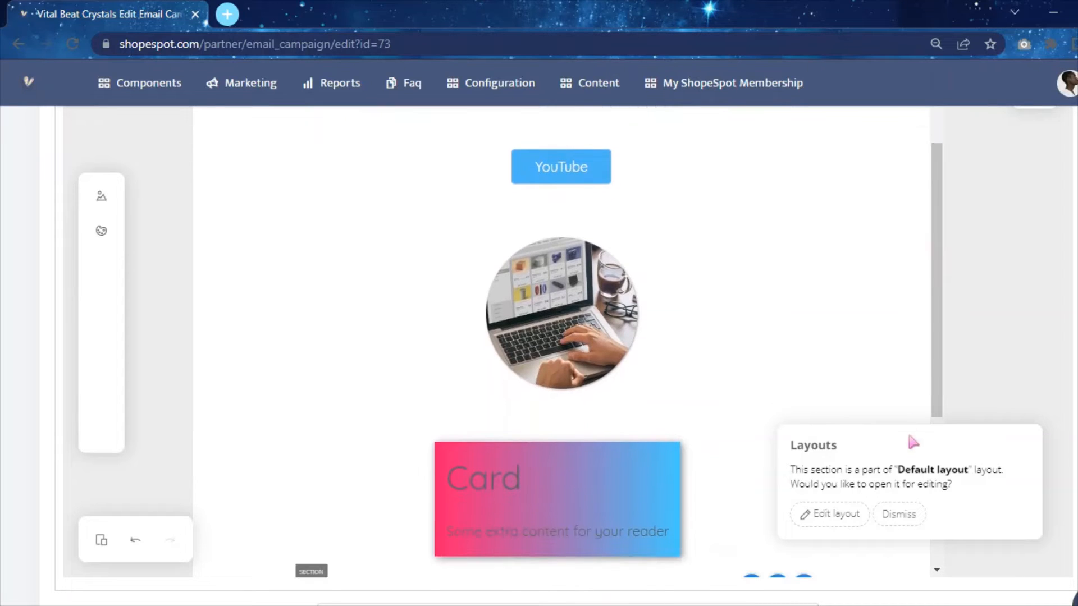
left_click(912, 515)
left_click_drag(935, 344, 938, 268)
scroll(566, 356, "up", 1)
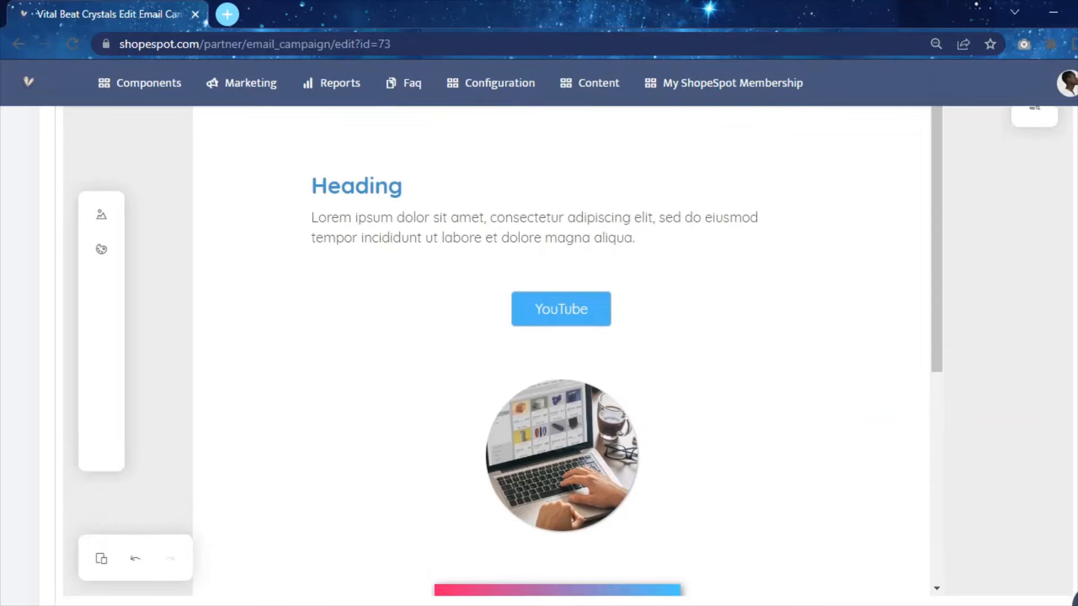
Preview the email template at mobile size and look through it down to the three-column section.
left_click(101, 595)
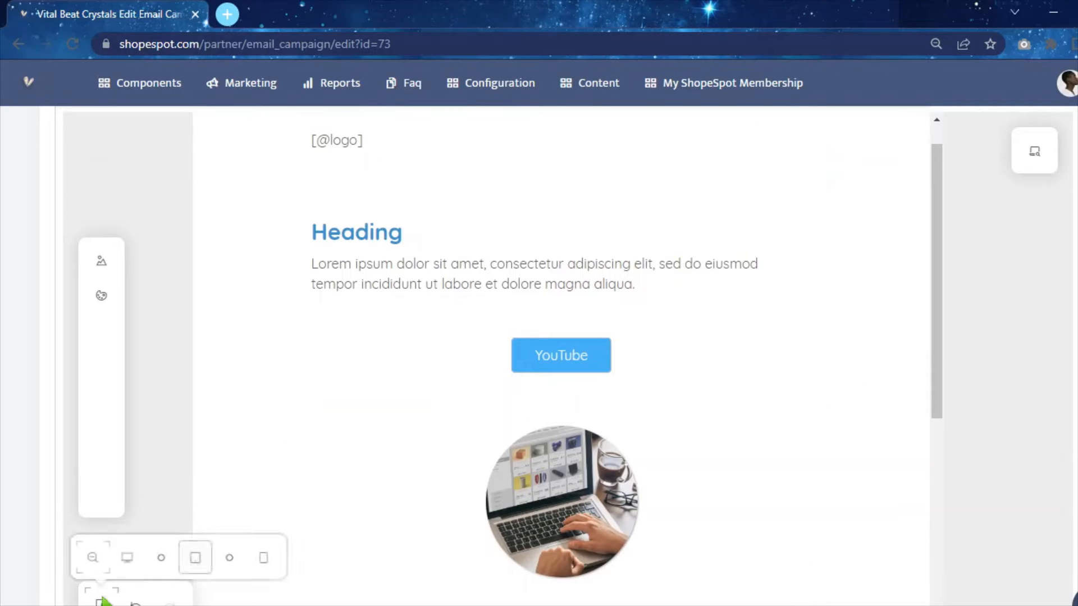
left_click(263, 559)
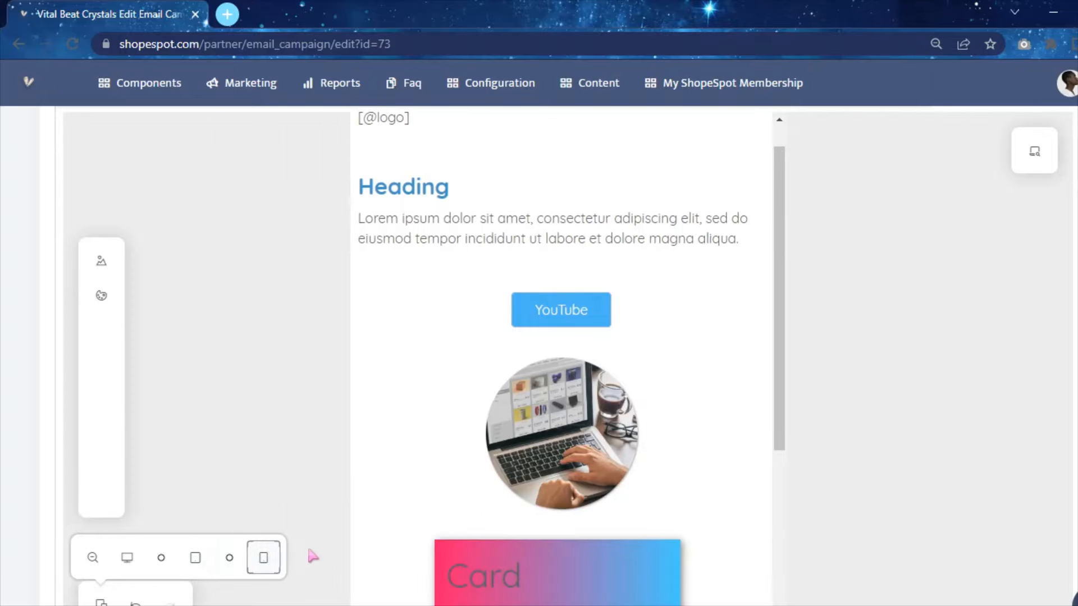
left_click_drag(779, 326, 781, 379)
left_click(900, 573)
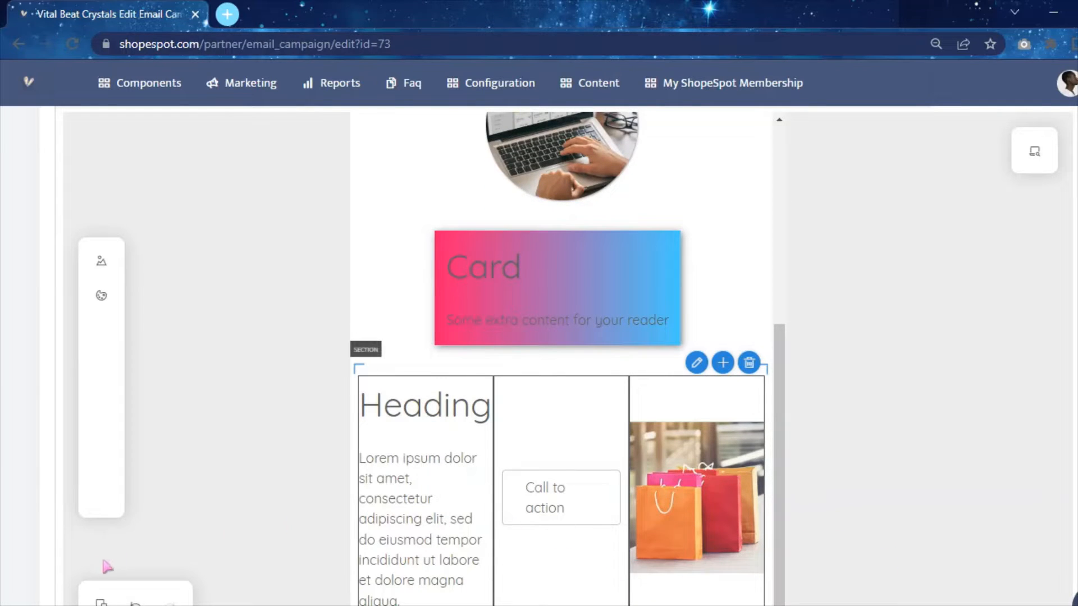
Return the template preview to the extra large screen size and dismiss the layout editing prompt.
mouse_move(112, 588)
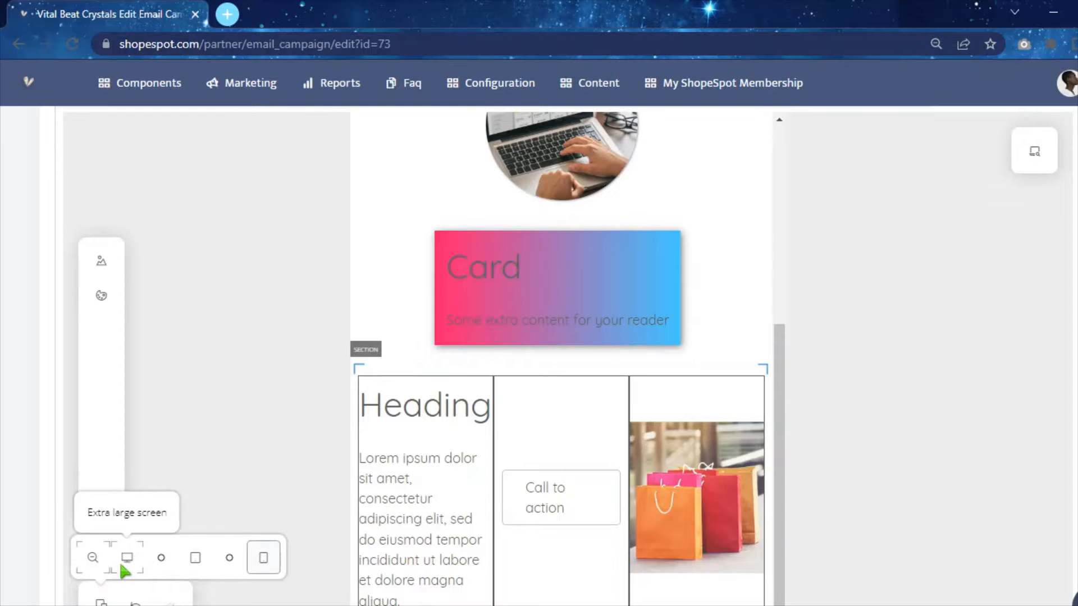
left_click(123, 567)
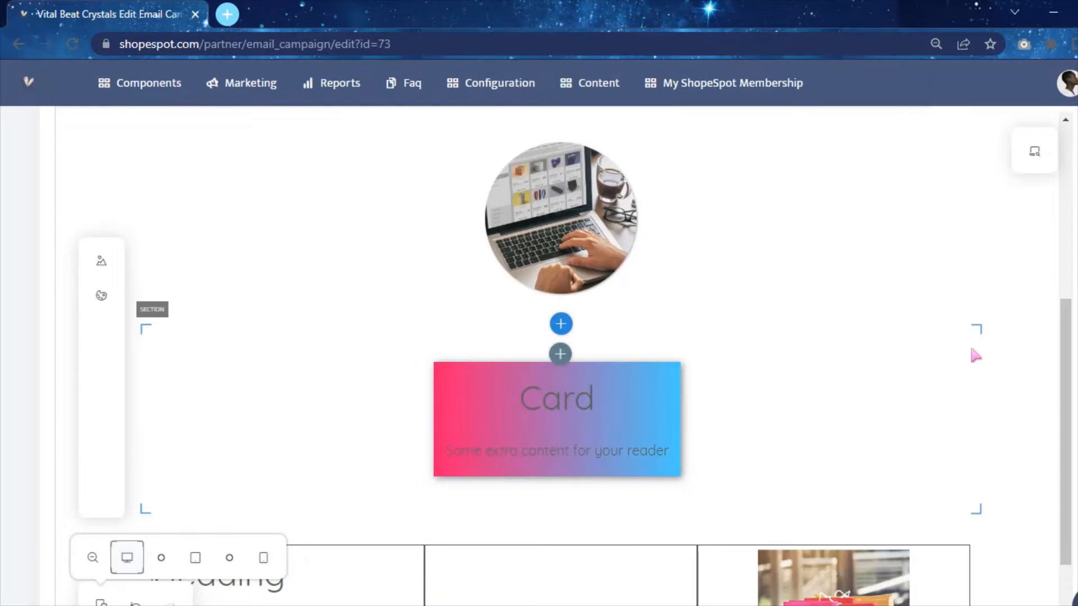
scroll(1066, 327, "down", 2)
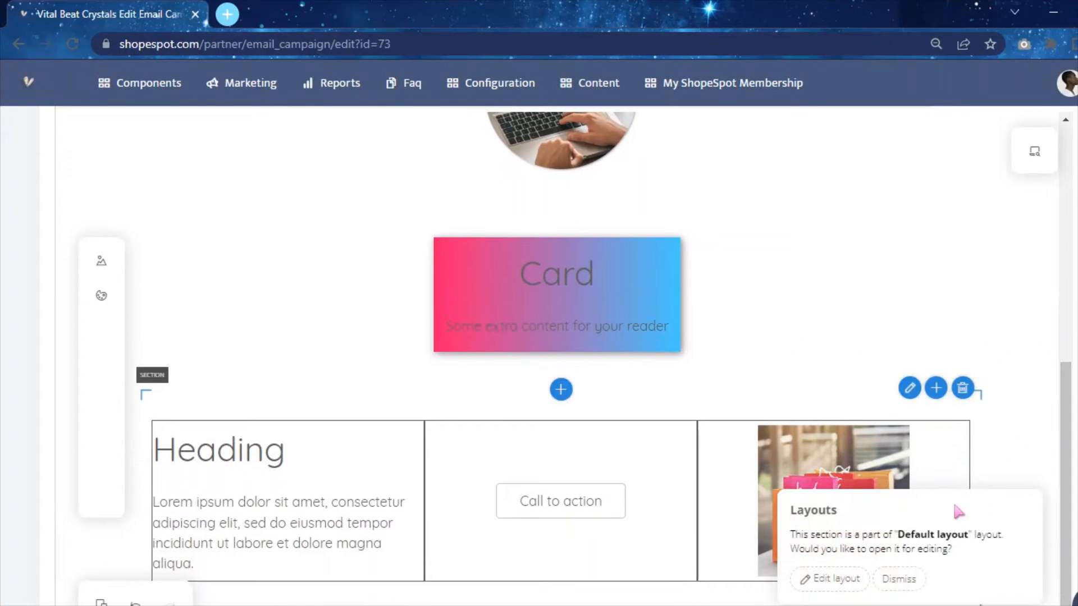
left_click(894, 578)
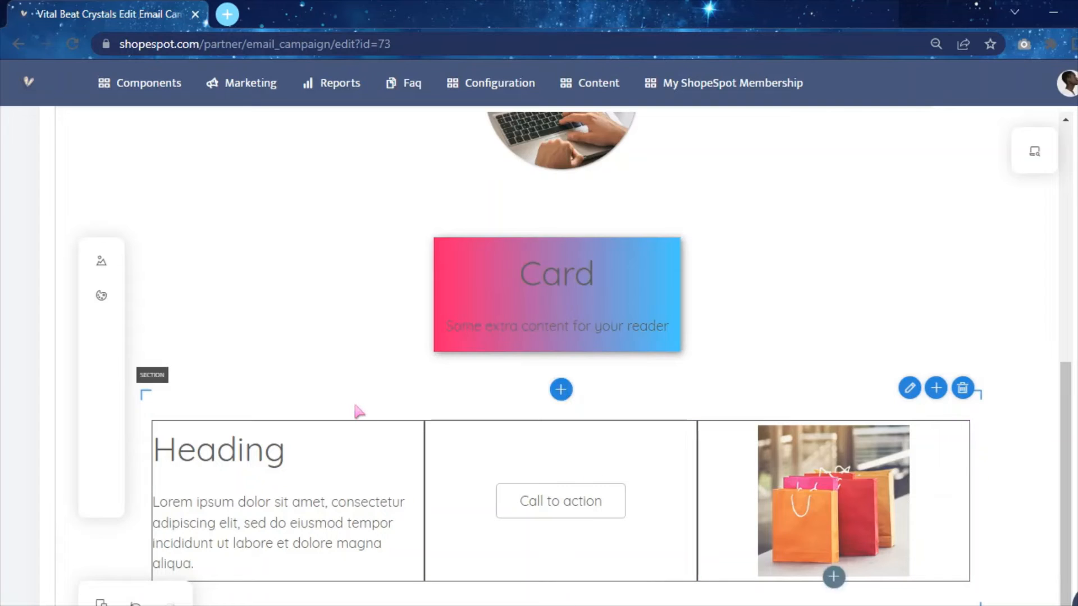
Open the template's style guide and select the Heading level 4 style in the Typography section.
left_click(102, 296)
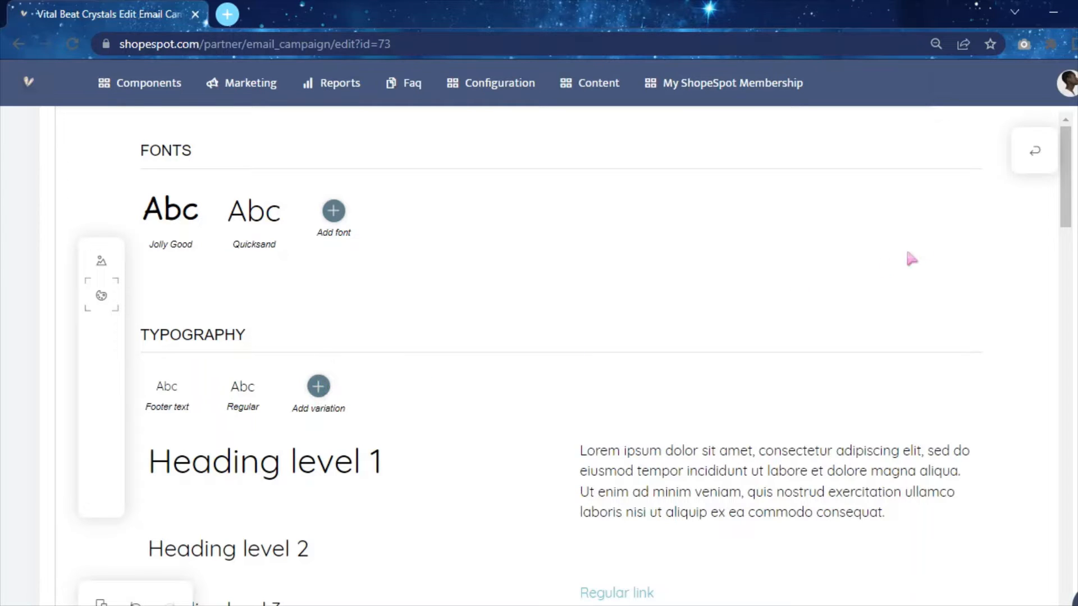
left_click_drag(1065, 197, 1065, 234)
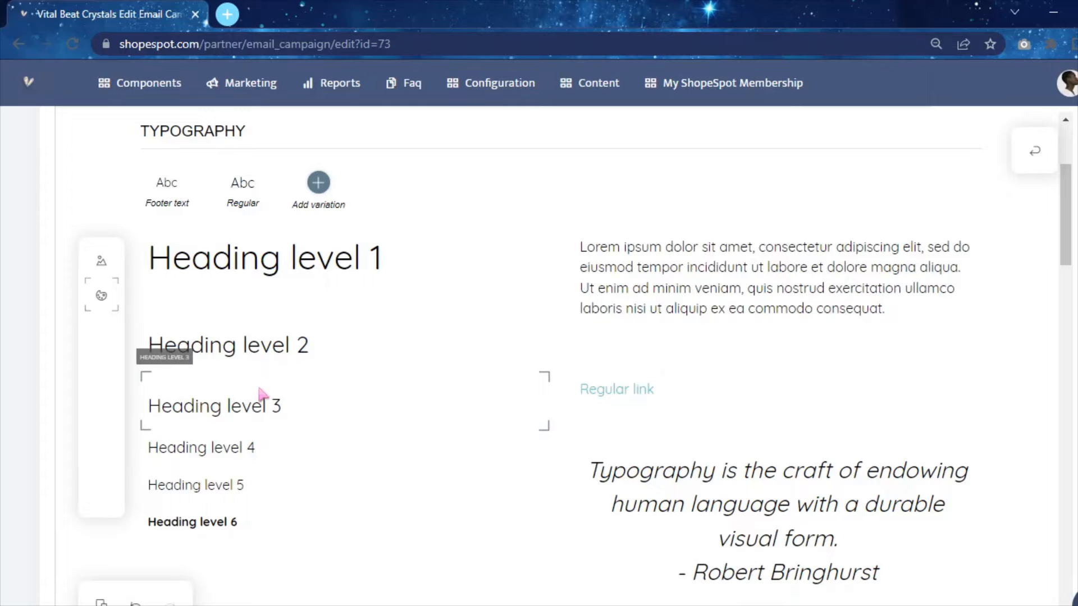
left_click(257, 447)
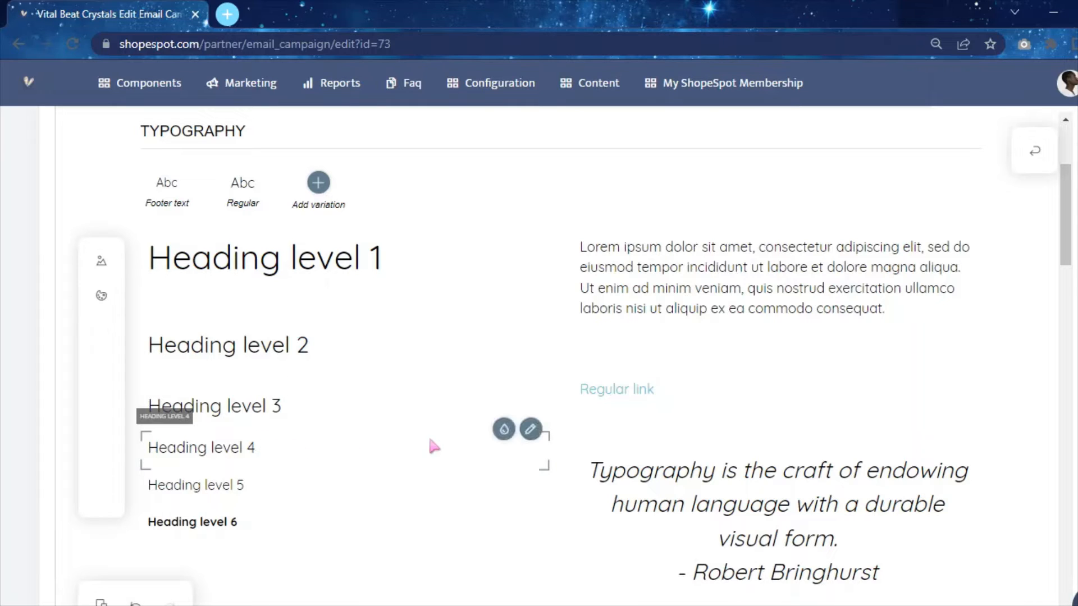
Cycle the preview background behind Heading level 4 through its options, including dark, and back to plain white.
left_click(504, 431)
left_click(504, 431)
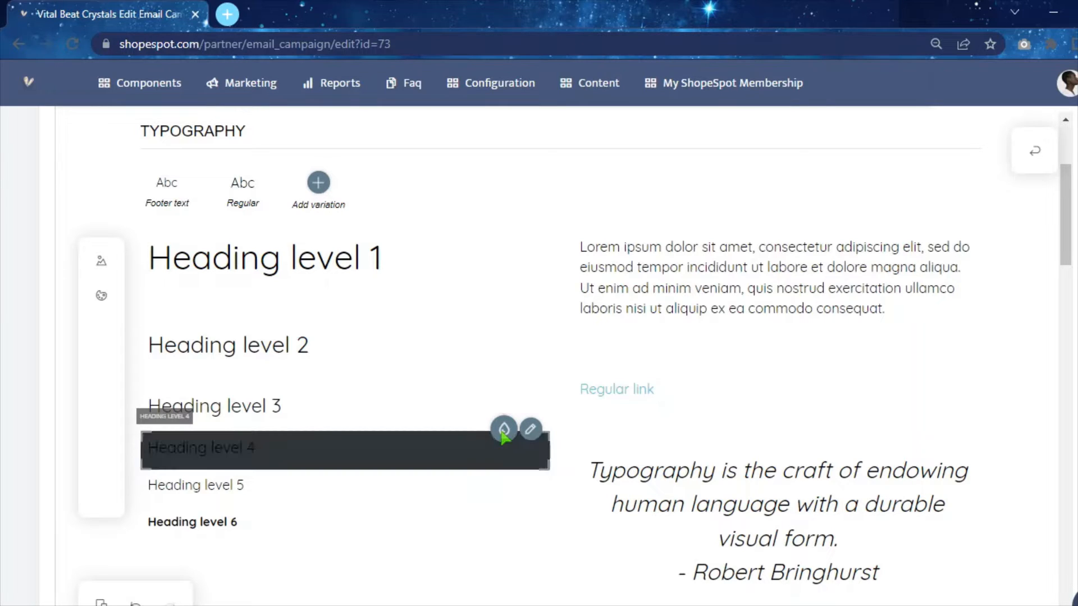
left_click(503, 430)
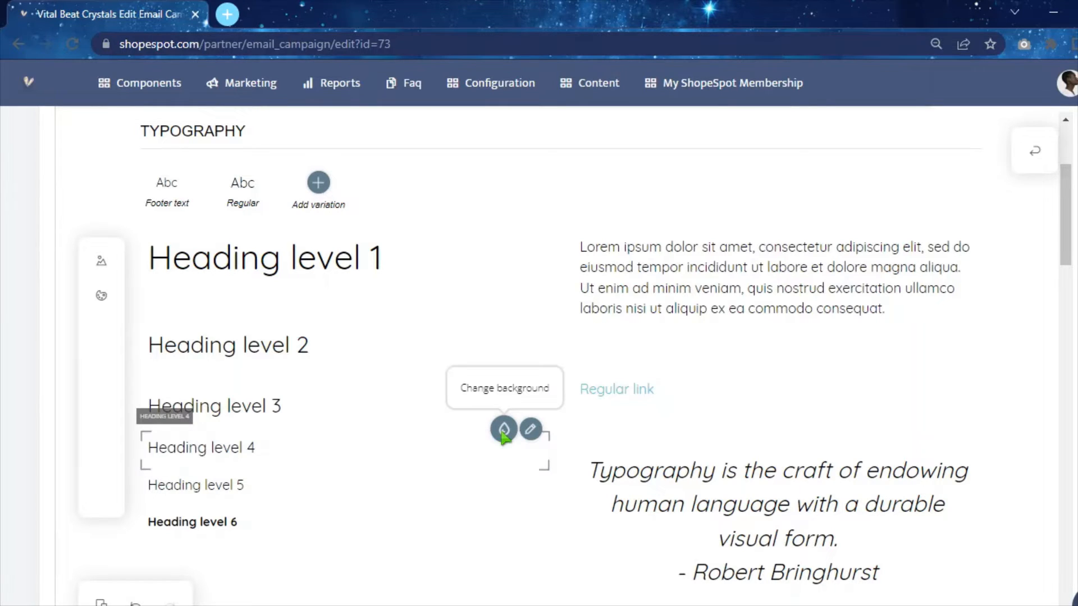
left_click(504, 430)
left_click(504, 431)
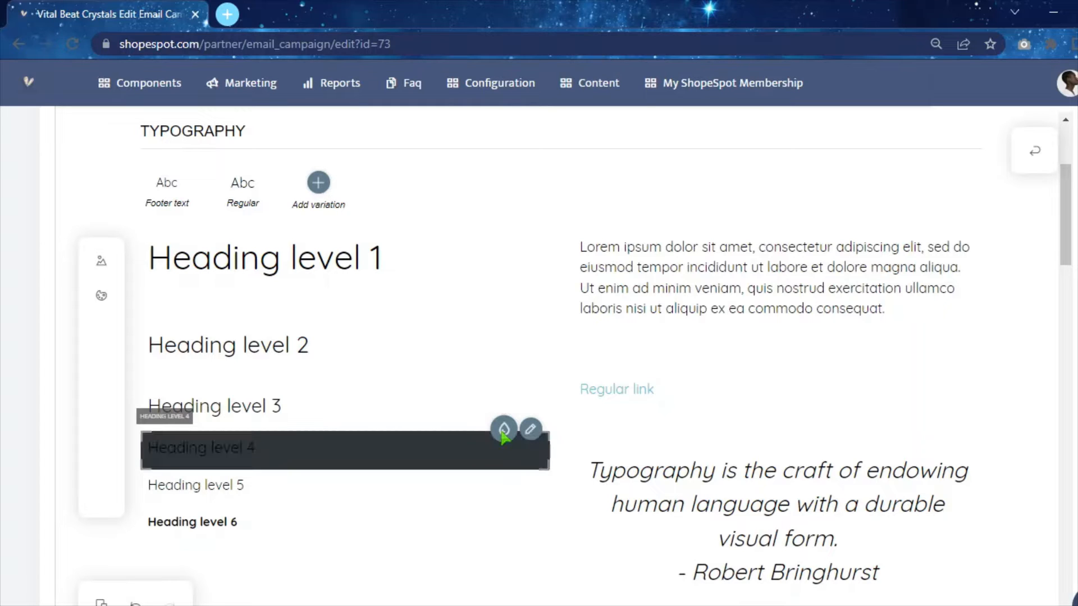
left_click(504, 430)
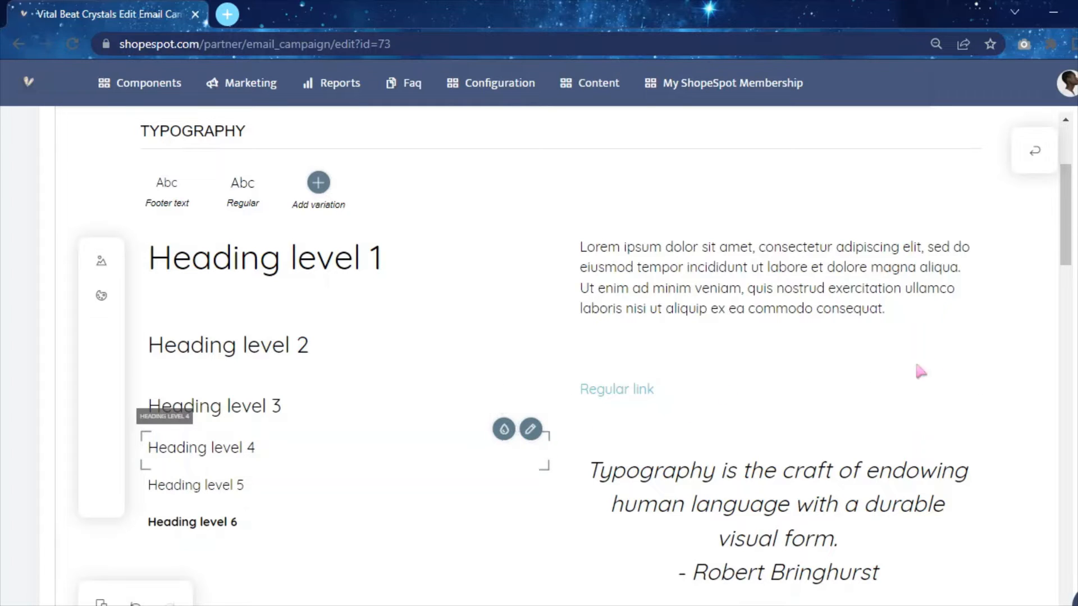
Inspect the numbered list style, and cycle the bulleted list's preview background through its options back to plain white.
left_click_drag(1069, 209, 1069, 296)
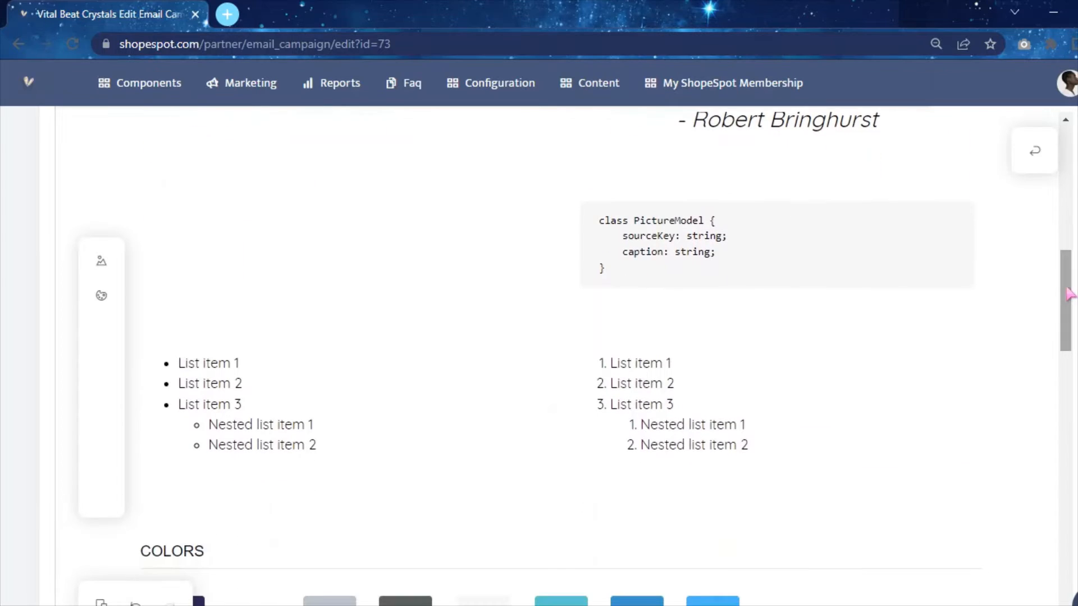
left_click(650, 368)
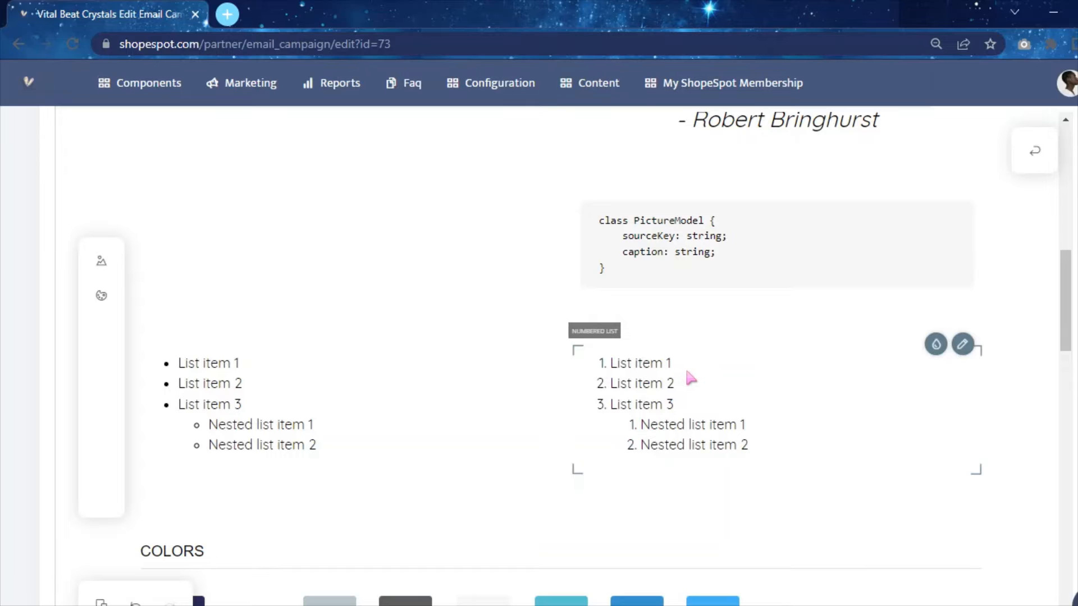
left_click(429, 366)
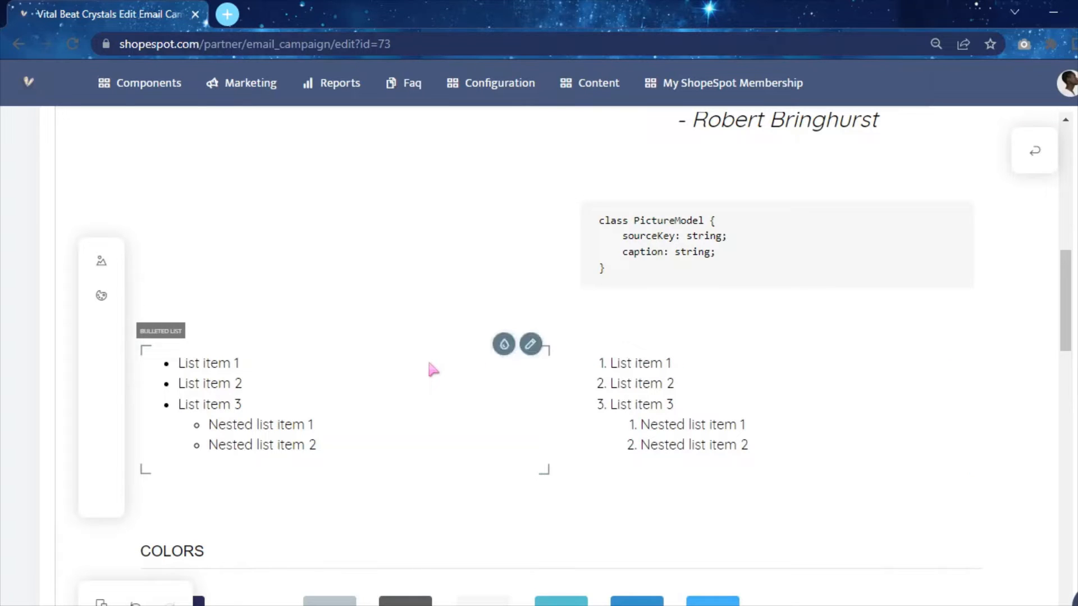
left_click(504, 344)
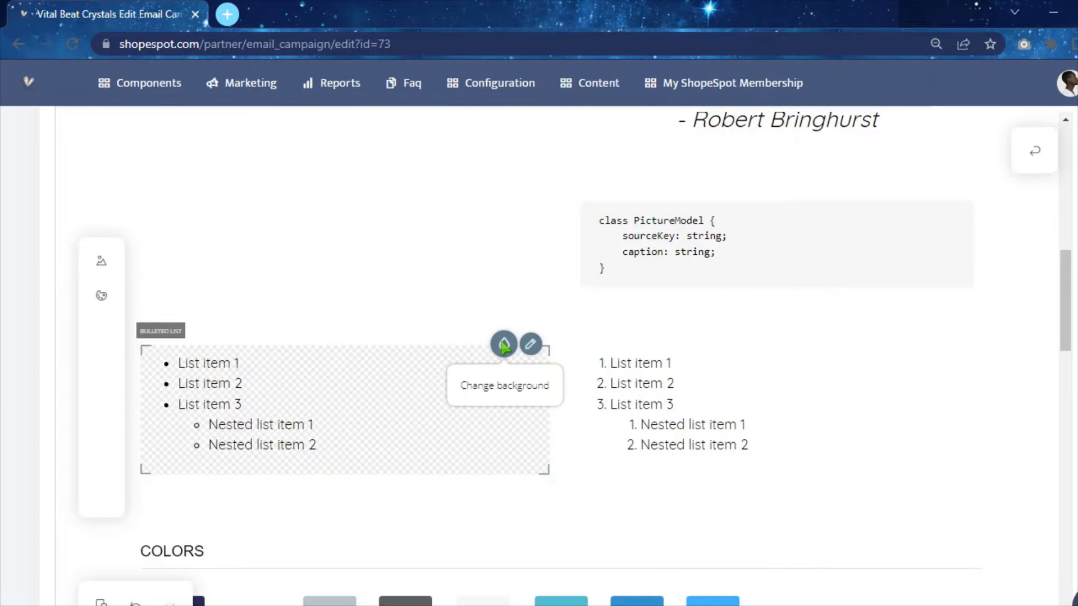
left_click(504, 344)
left_click(504, 344)
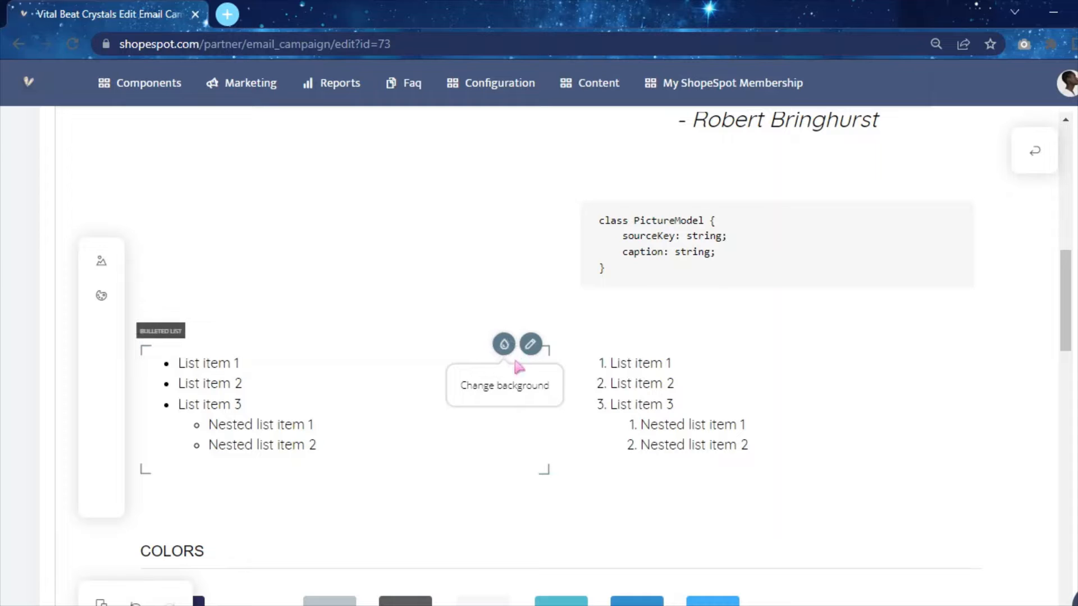
Add a new orange color, #E0752A, to the style guide's Colors section, leaving it unnamed.
left_click_drag(1064, 277, 1062, 339)
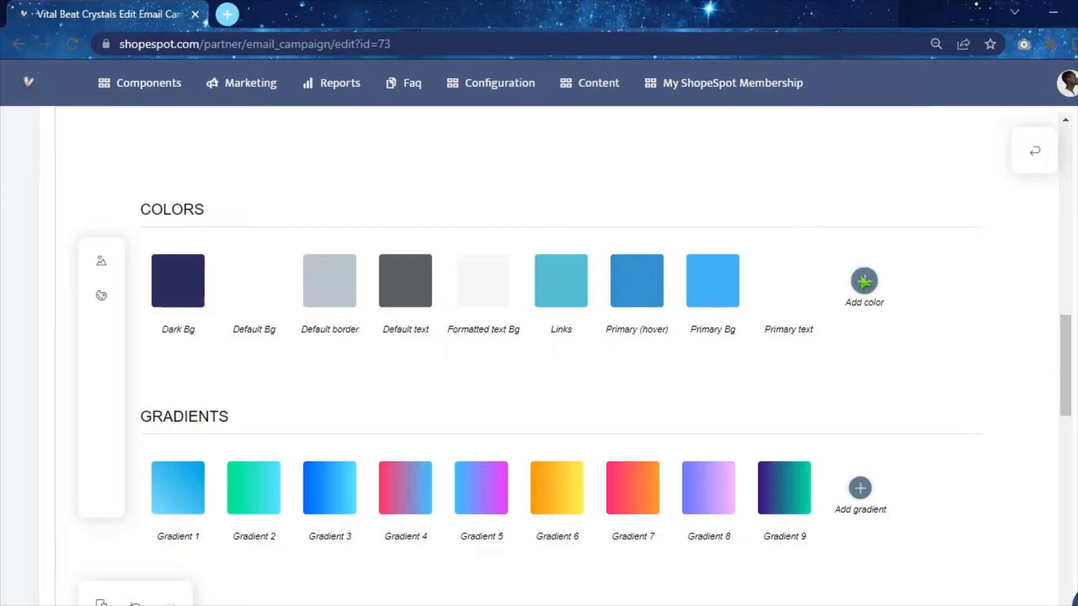
left_click(864, 281)
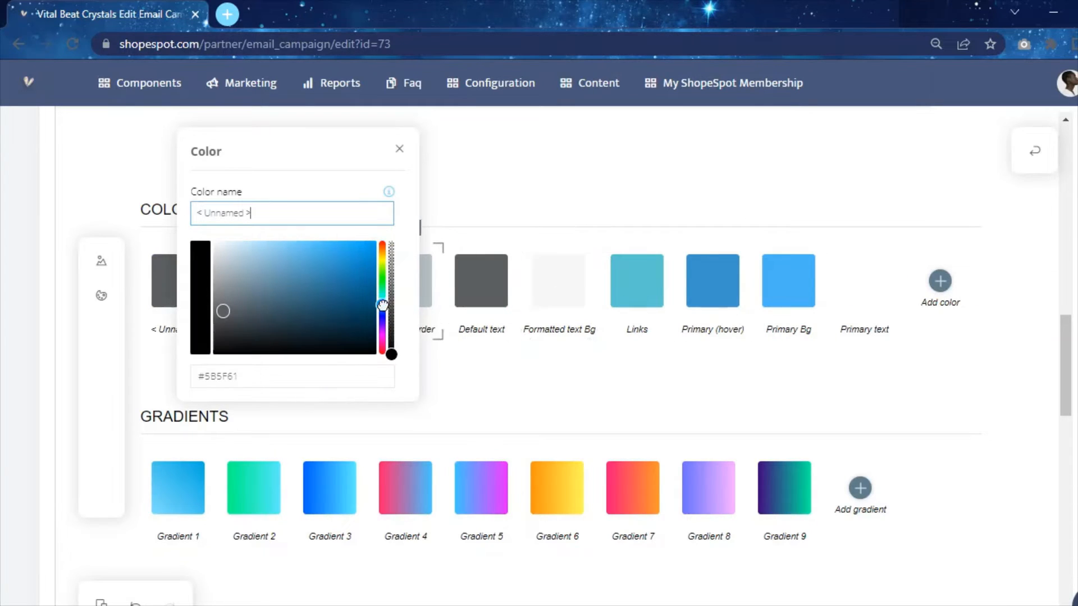
left_click_drag(382, 305, 345, 255)
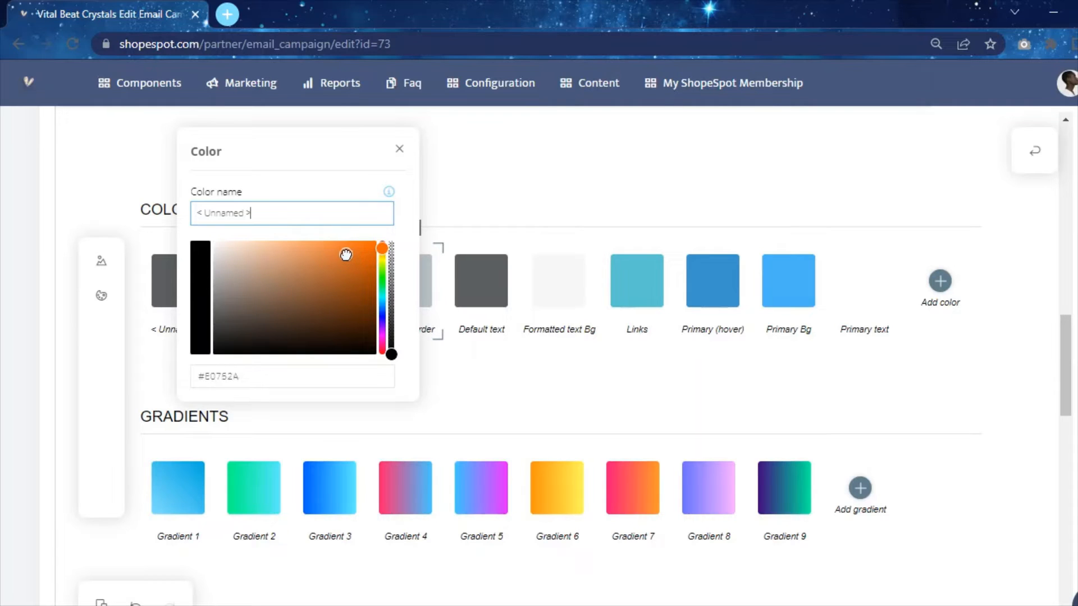
left_click(473, 375)
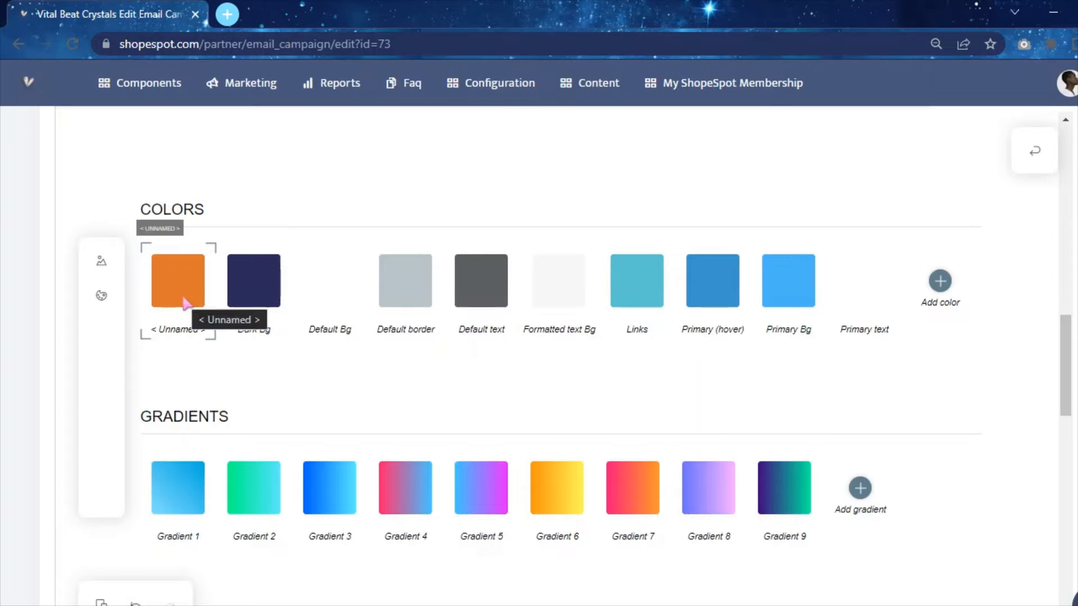
Add a new gradient to the Gradients section and set its second color stop to green.
left_click_drag(1065, 366, 1065, 408)
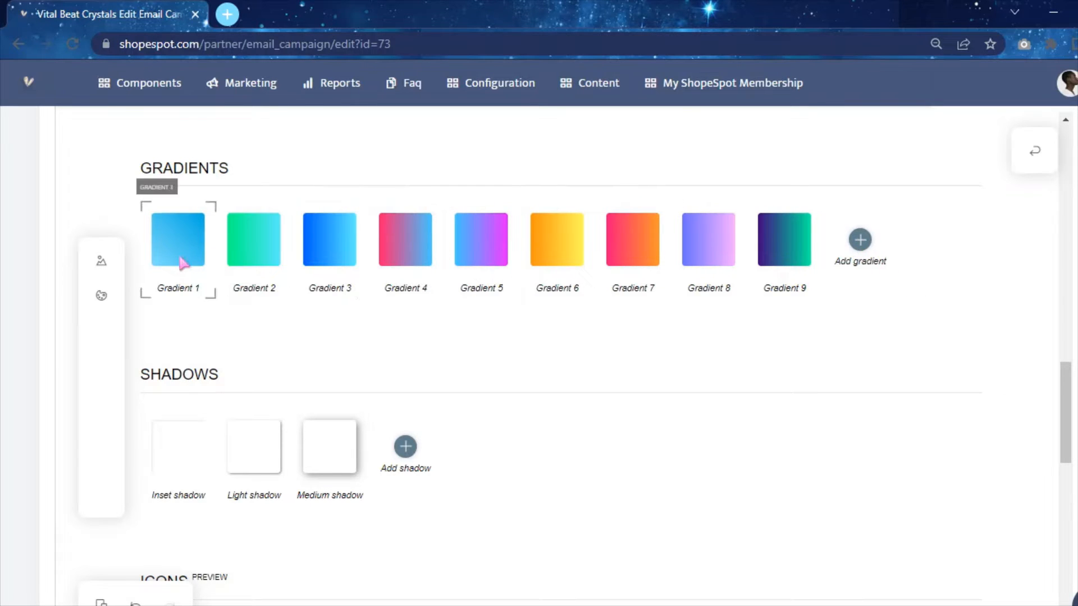
left_click(860, 240)
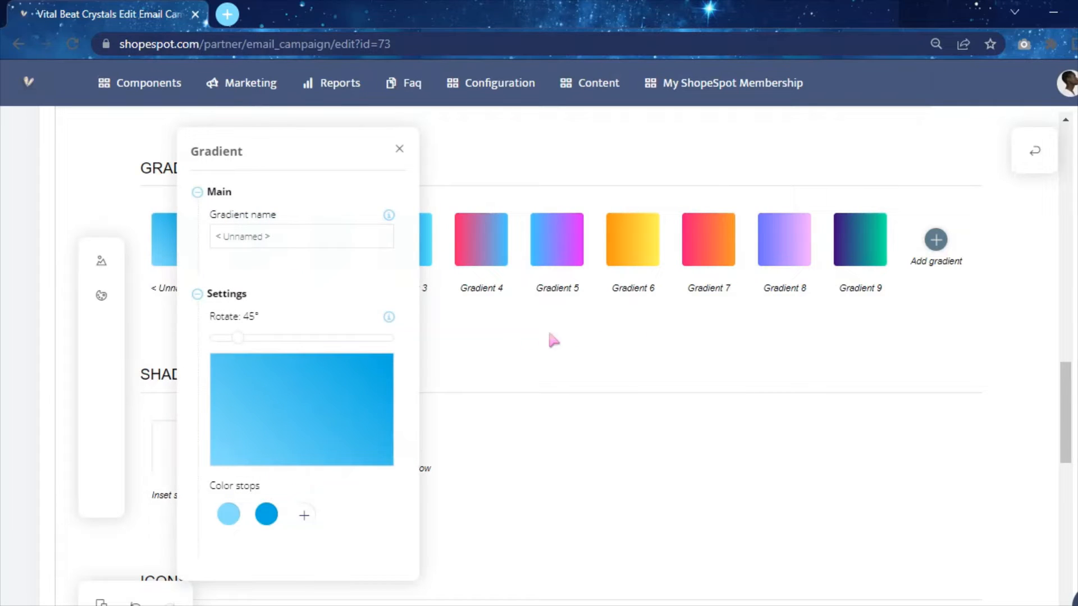
left_click(268, 514)
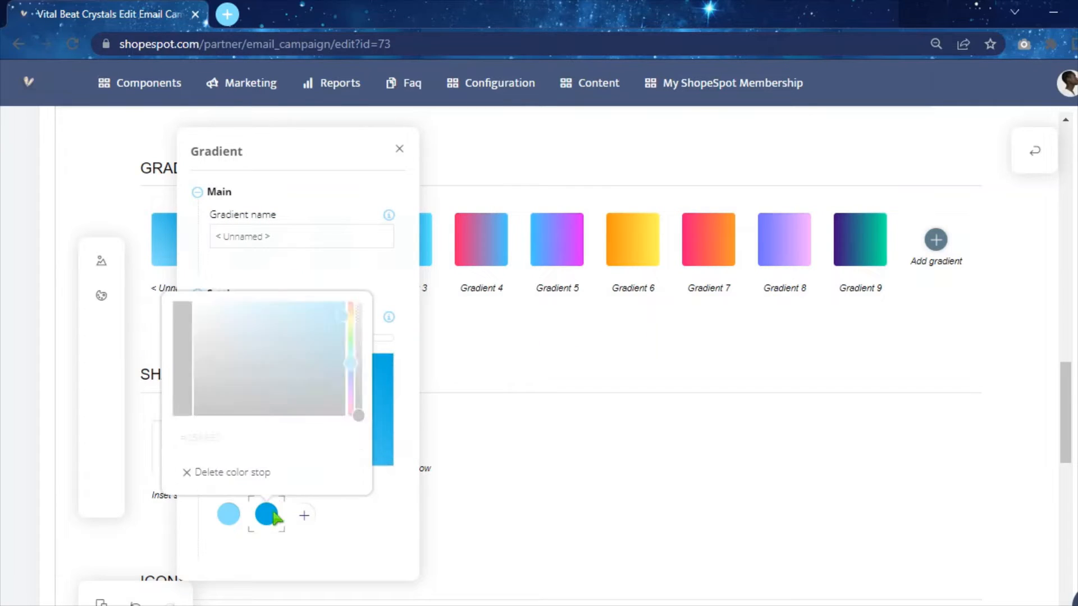
left_click_drag(350, 364, 314, 312)
left_click(264, 541)
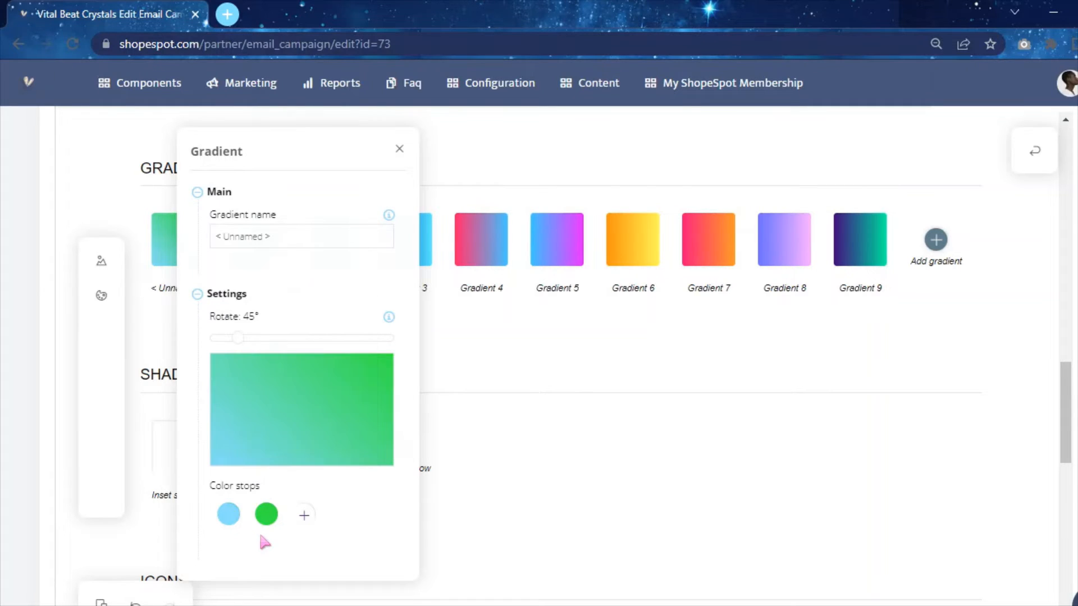
Set the new gradient's first color stop to pink, #E857CF, and close the gradient settings.
left_click(230, 515)
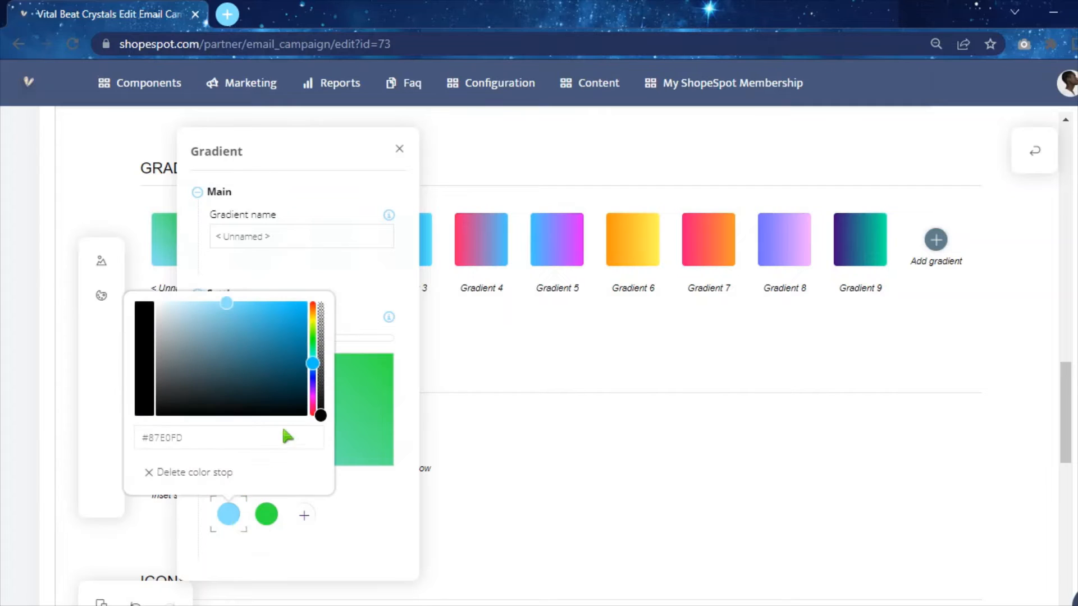
left_click_drag(313, 362, 312, 400)
left_click(260, 344)
mouse_move(259, 344)
left_mouse_down()
mouse_move(272, 320)
mouse_move(250, 313)
left_mouse_up()
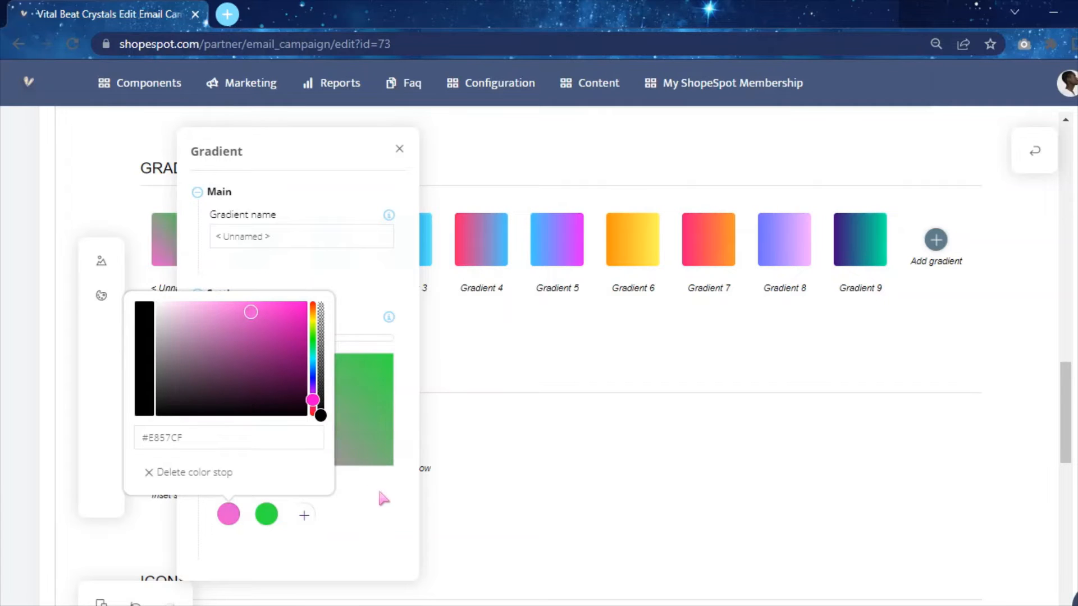
left_click(381, 507)
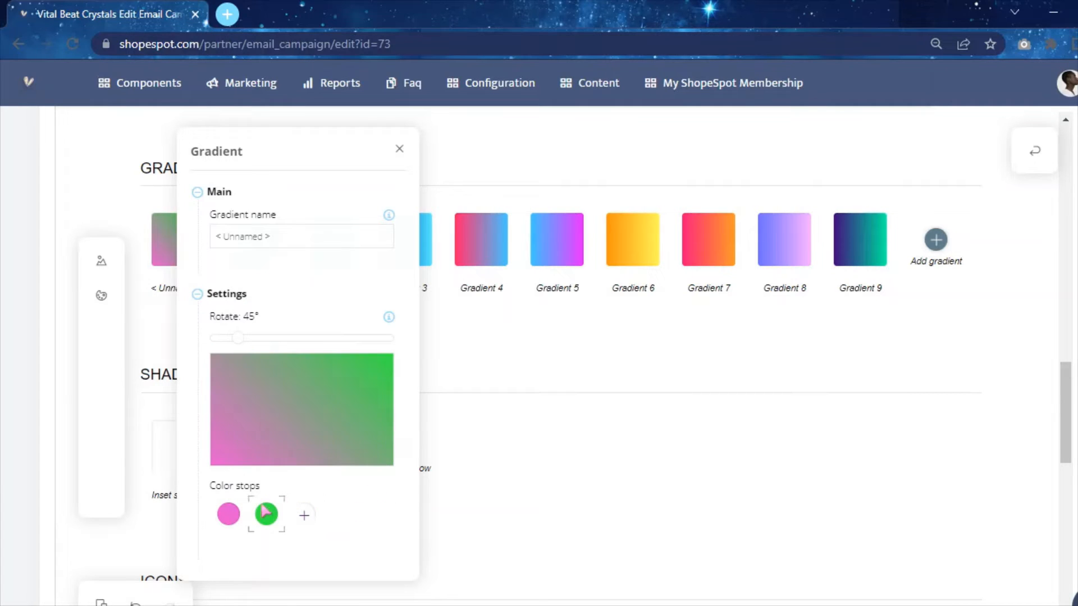
left_click(489, 387)
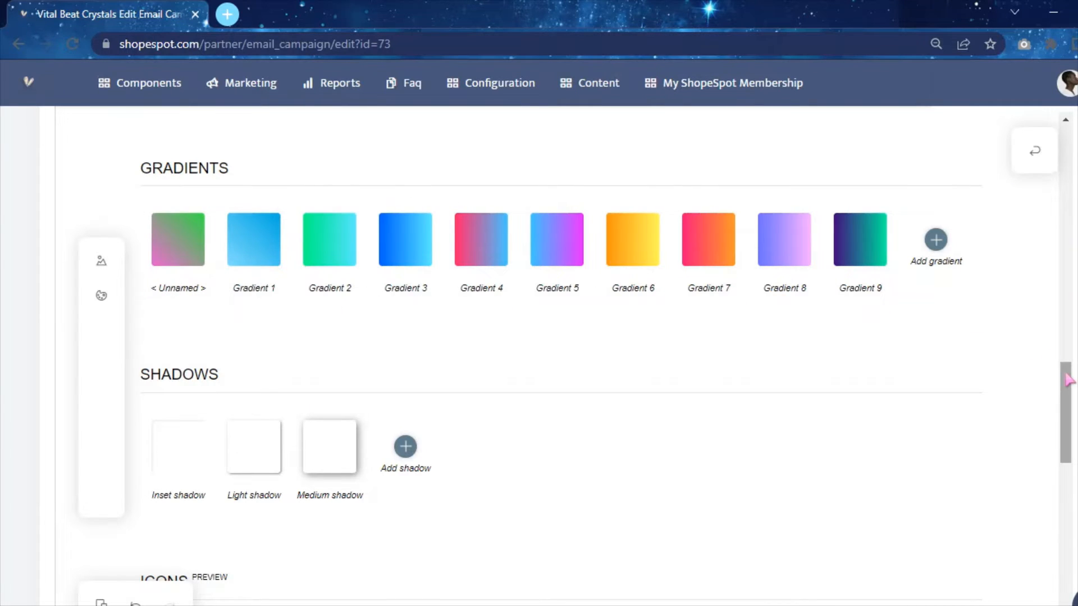
Add a new shadow to the Shadows section, leaving it unnamed with its default settings, and close its settings.
left_click_drag(1066, 383, 1066, 408)
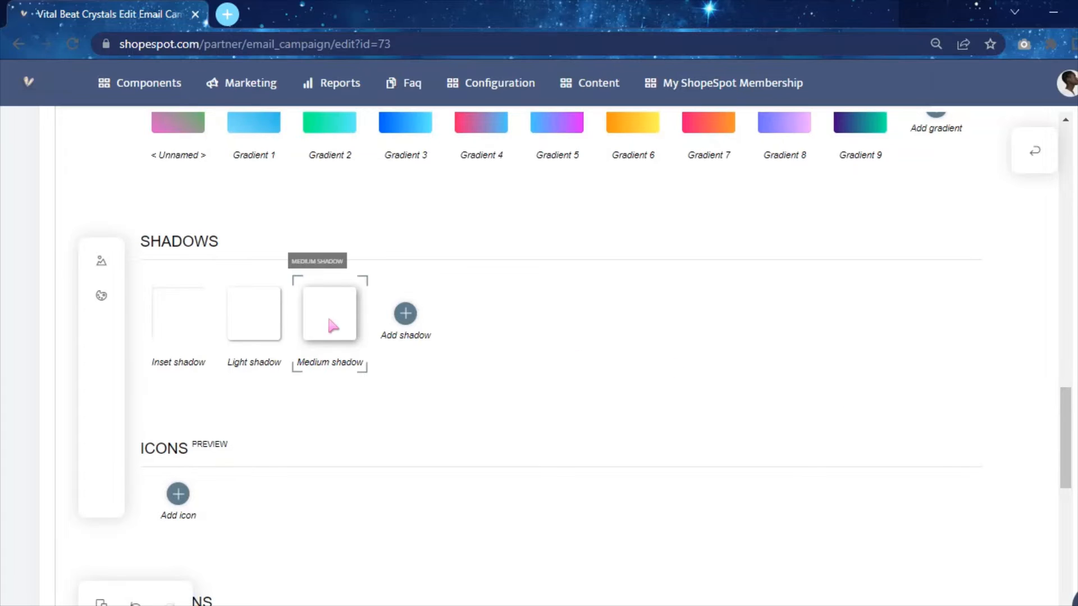
left_click(405, 313)
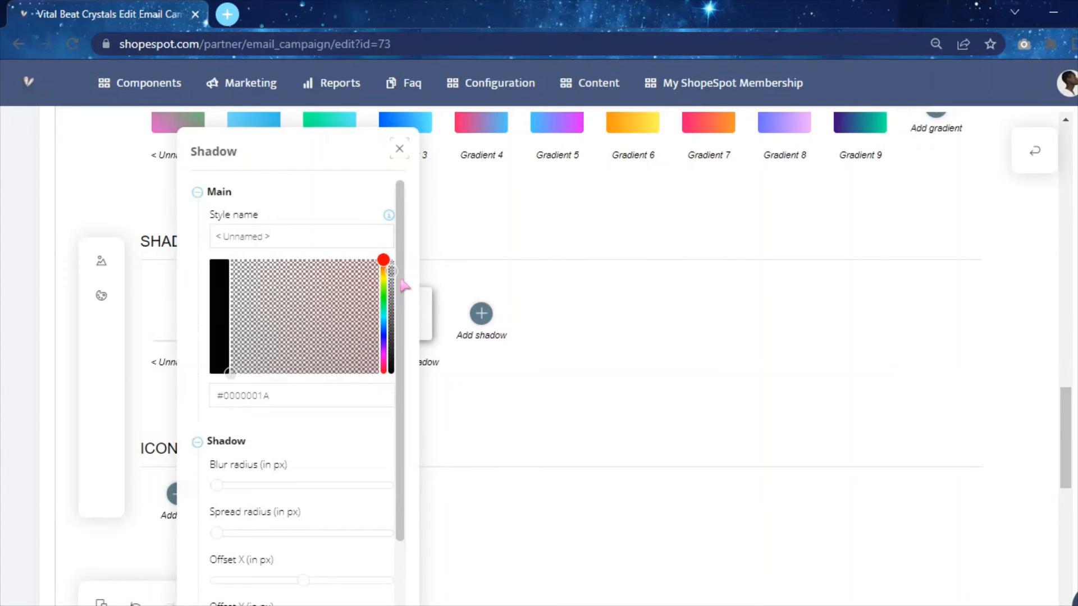
scroll(402, 337, "down", 2)
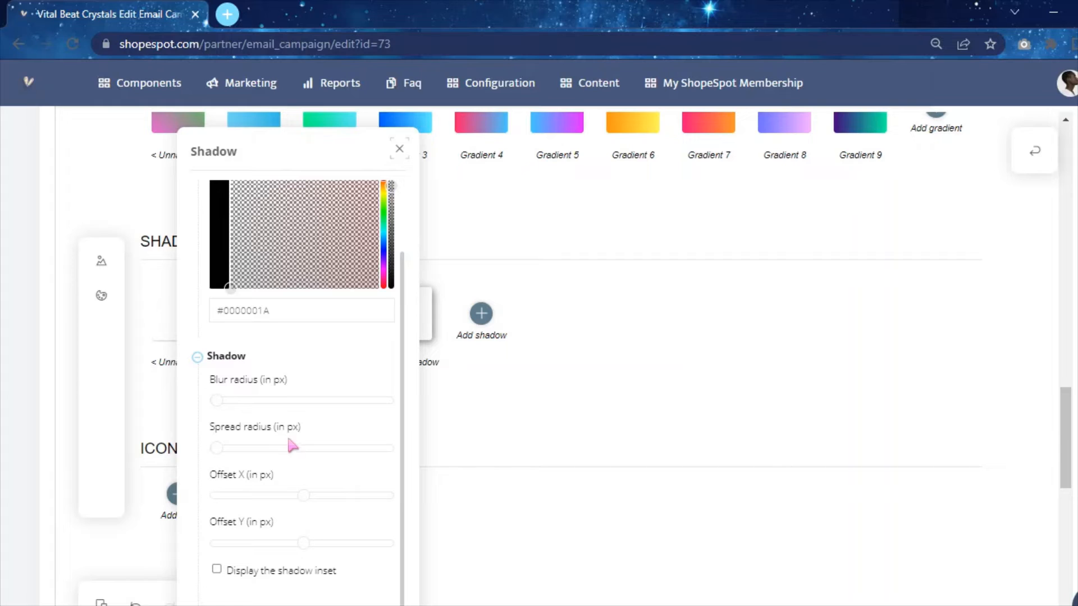
left_click(499, 385)
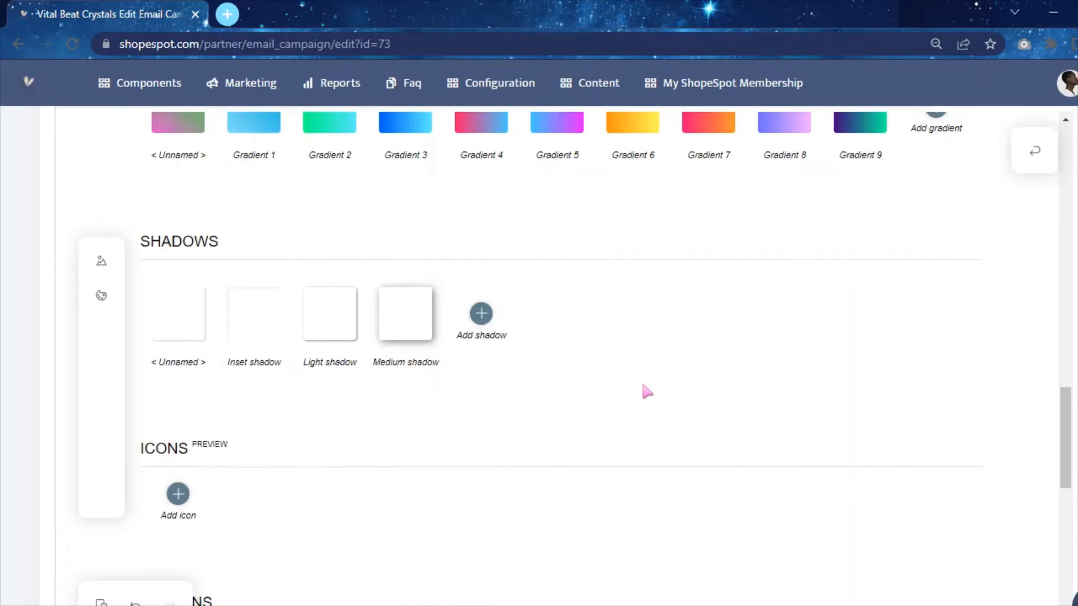
Open the icon picker for the Icons section and view the available Font Awesome icons.
left_click_drag(1068, 399, 1069, 433)
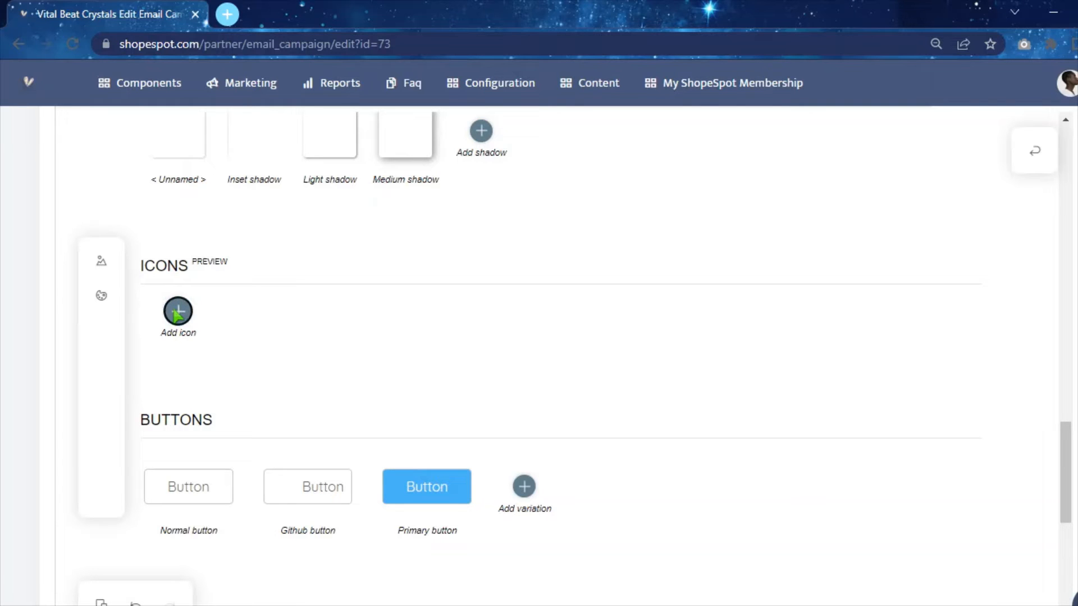
left_click(177, 314)
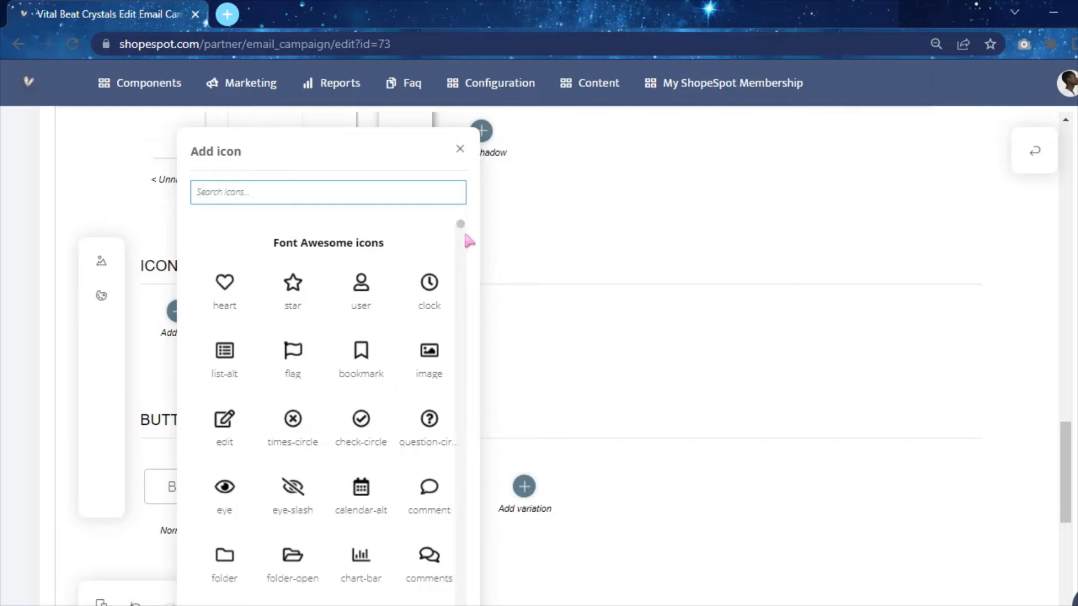
Add a new unnamed variation to the Buttons section and check its State options, keeping the default state.
left_click_drag(1064, 428, 1064, 473)
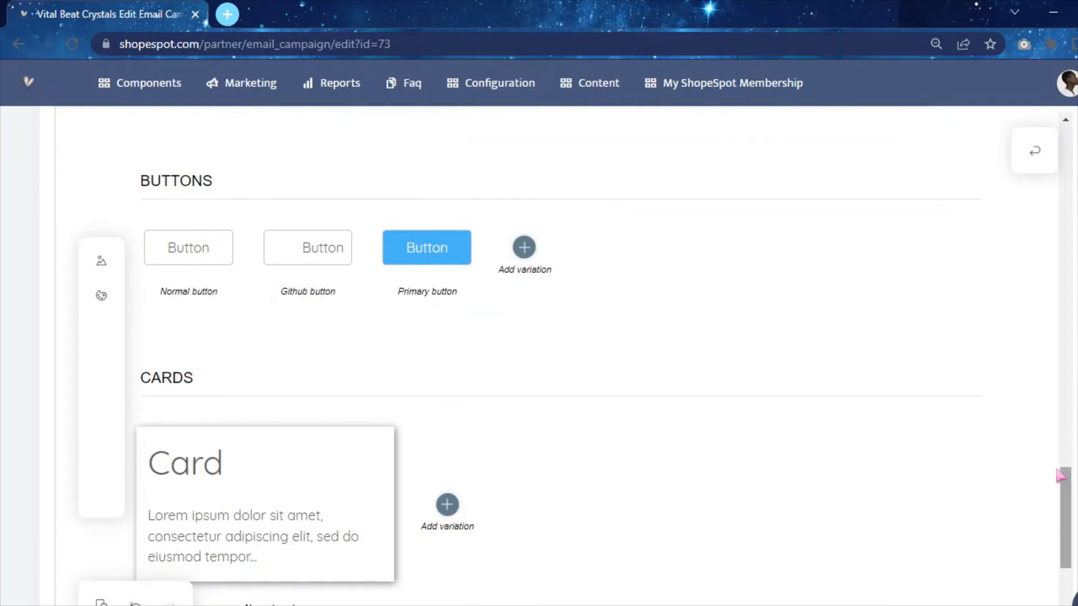
left_click(524, 248)
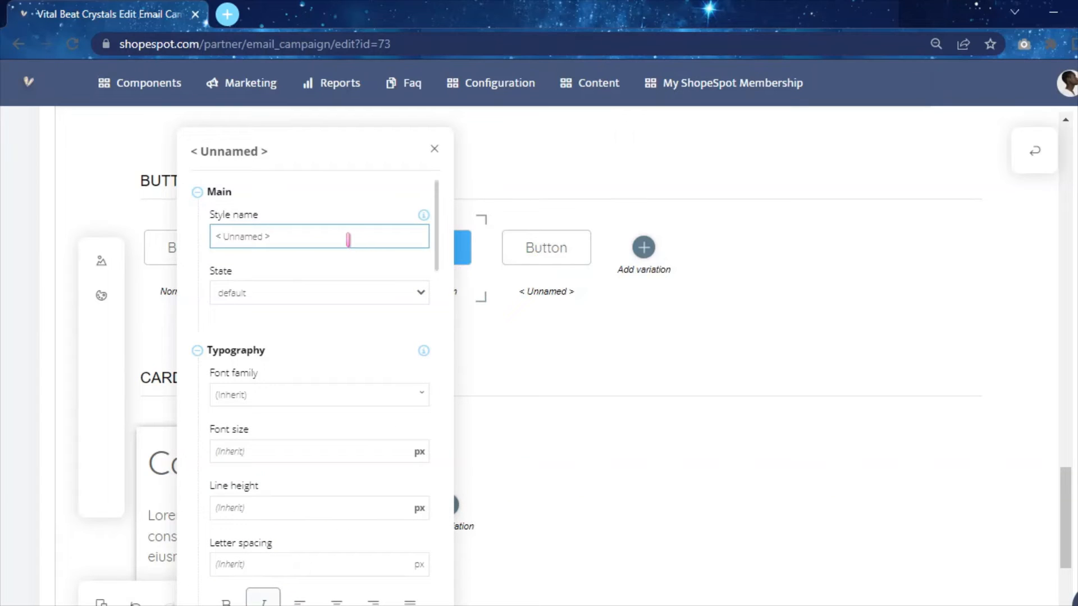
left_click(261, 292)
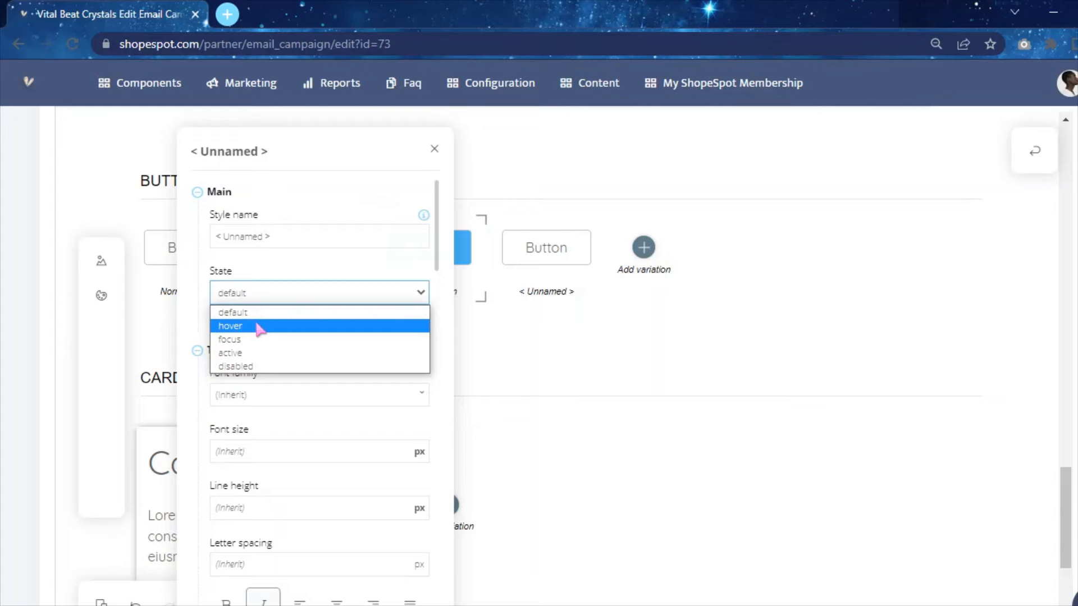
left_click(299, 278)
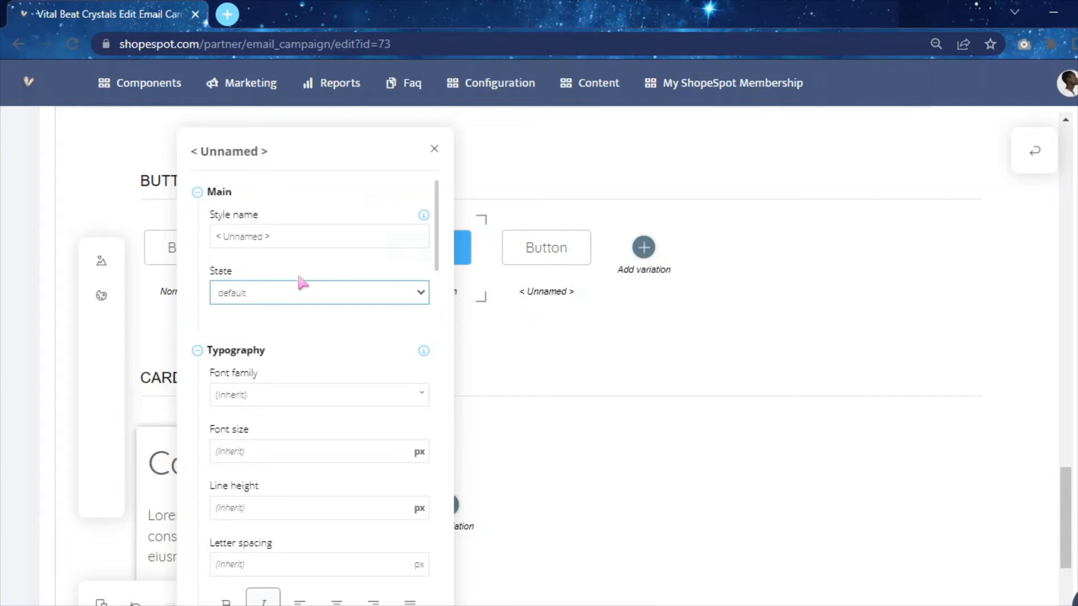
Set the new button variation's font family to Quicksand.
left_click_drag(436, 220, 377, 247)
left_click(273, 258)
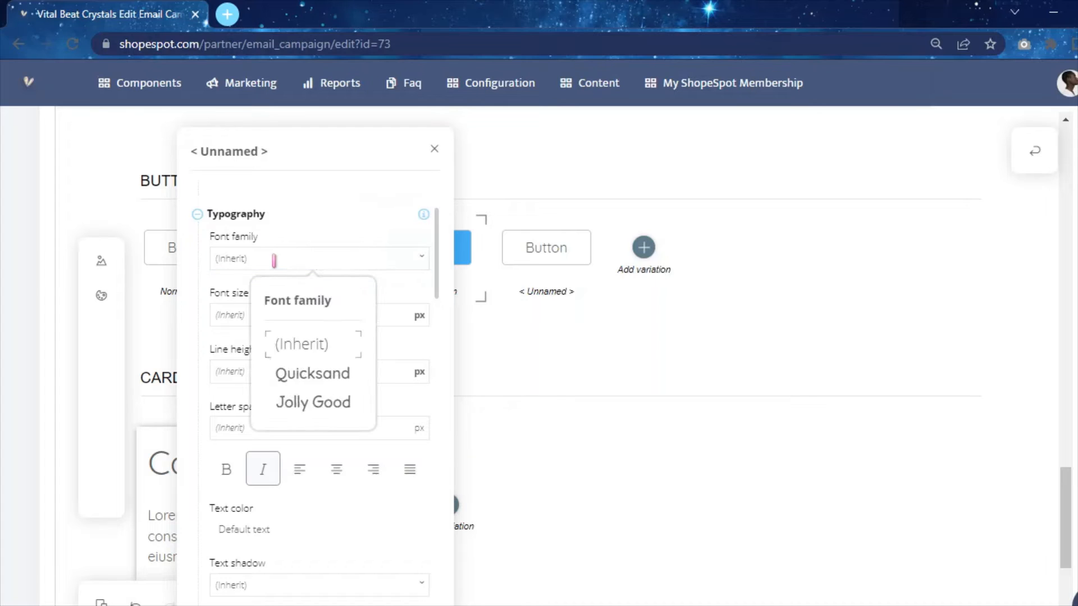
left_click(313, 381)
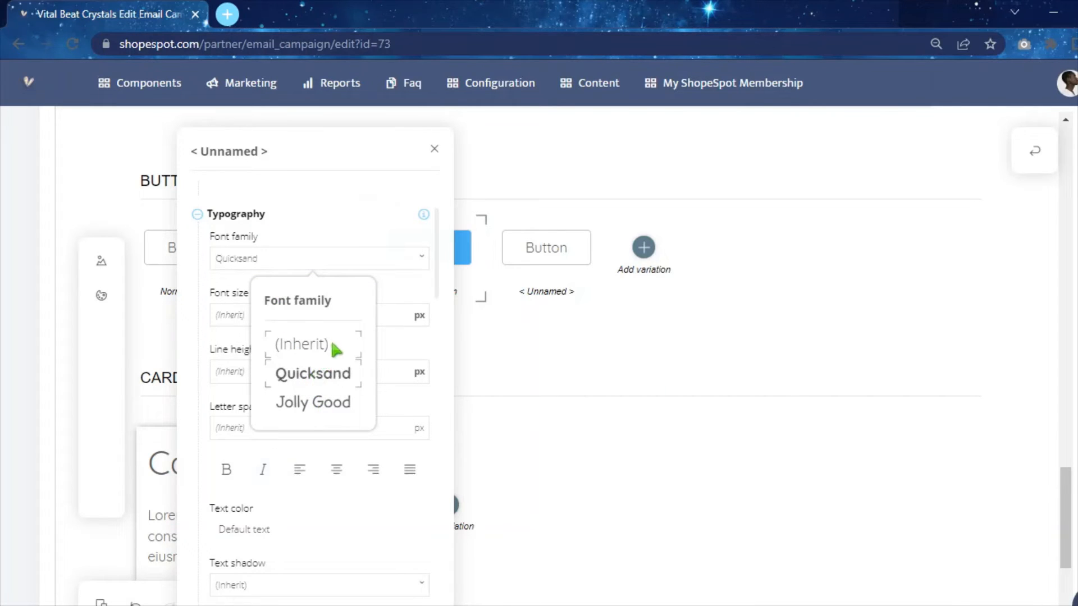
left_click(403, 290)
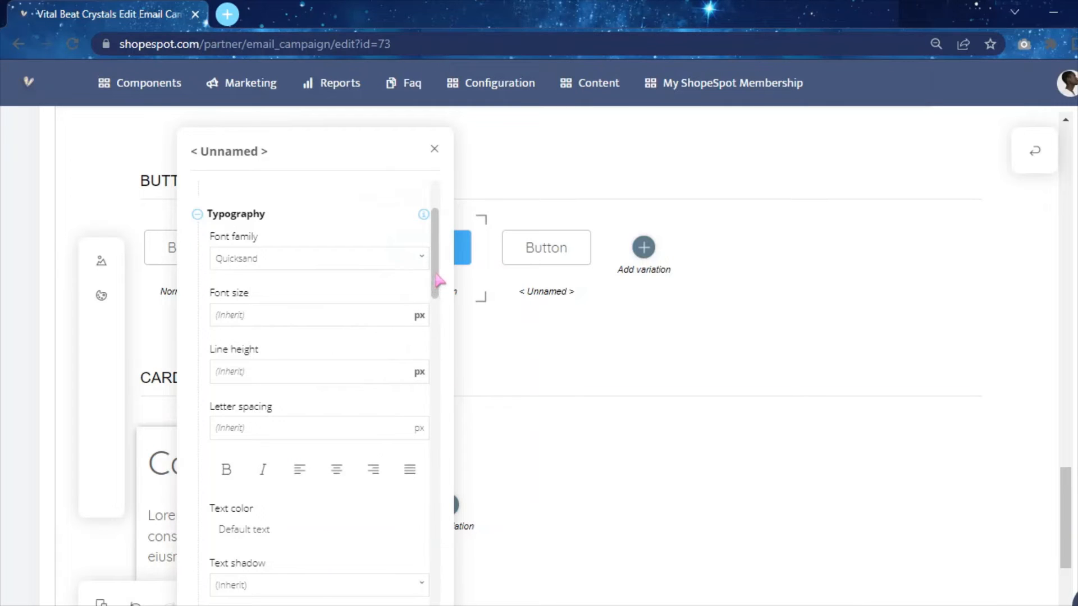
Review the new button variation's font style, text shadow, transformation and decoration options without choosing any.
scroll(436, 300, "down", 3)
left_click_drag(433, 303, 434, 308)
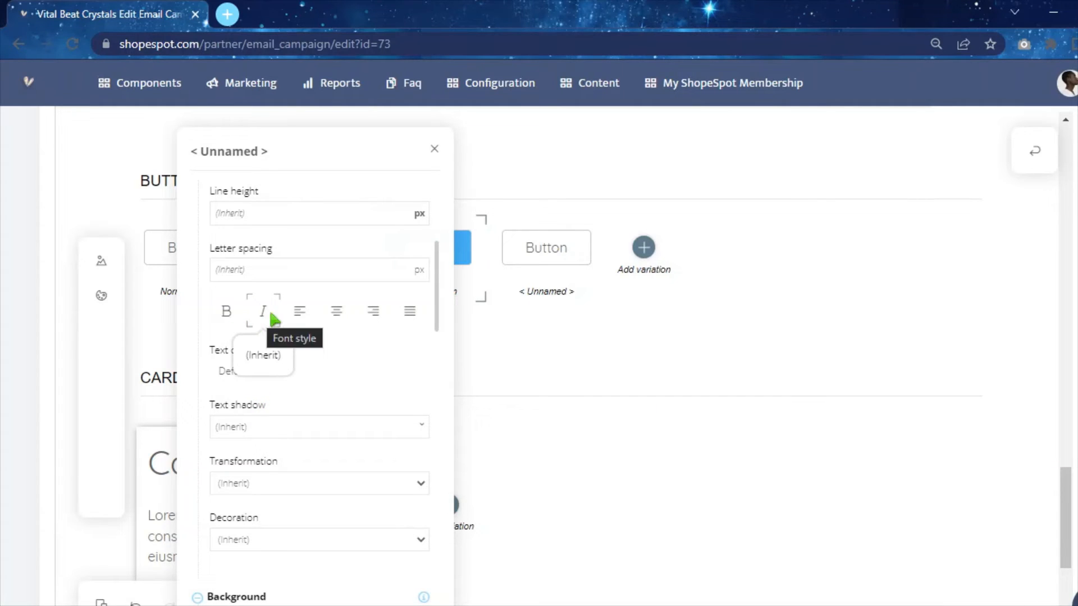
left_click_drag(437, 297, 436, 337)
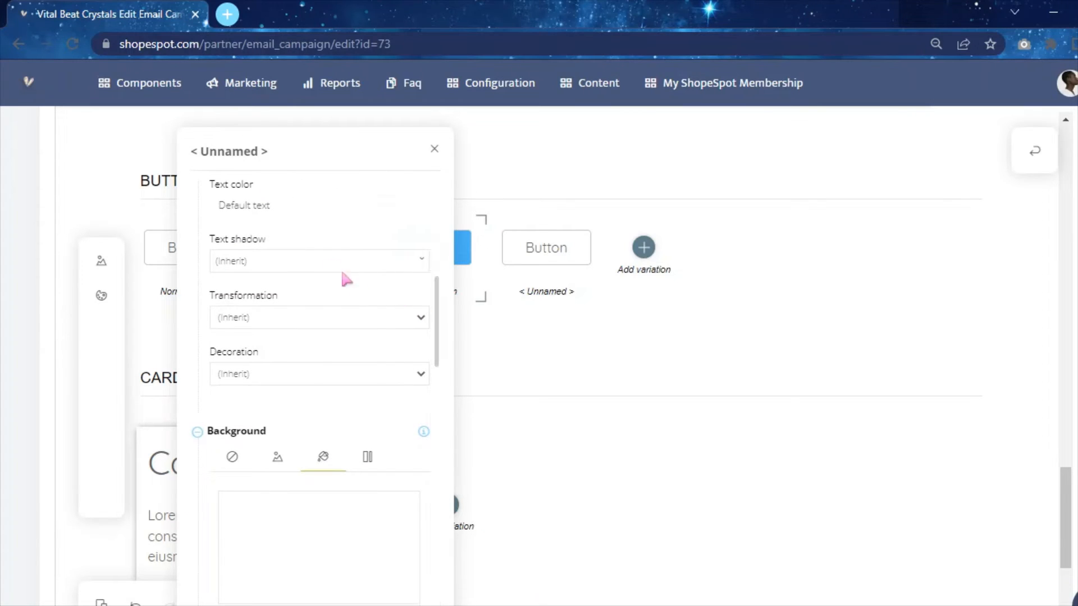
left_click(322, 262)
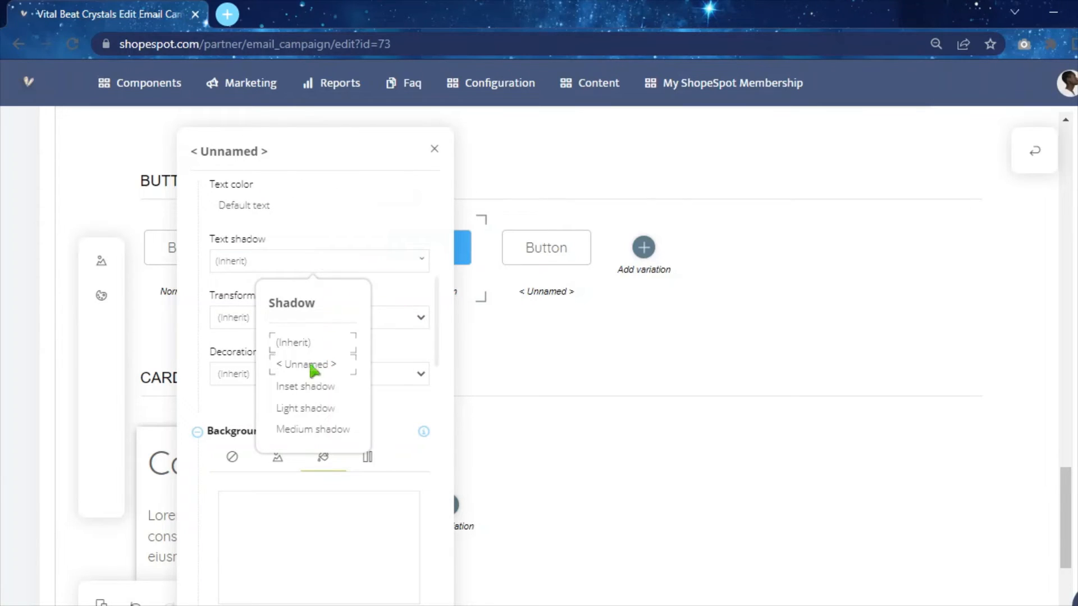
scroll(345, 286, "down", 3)
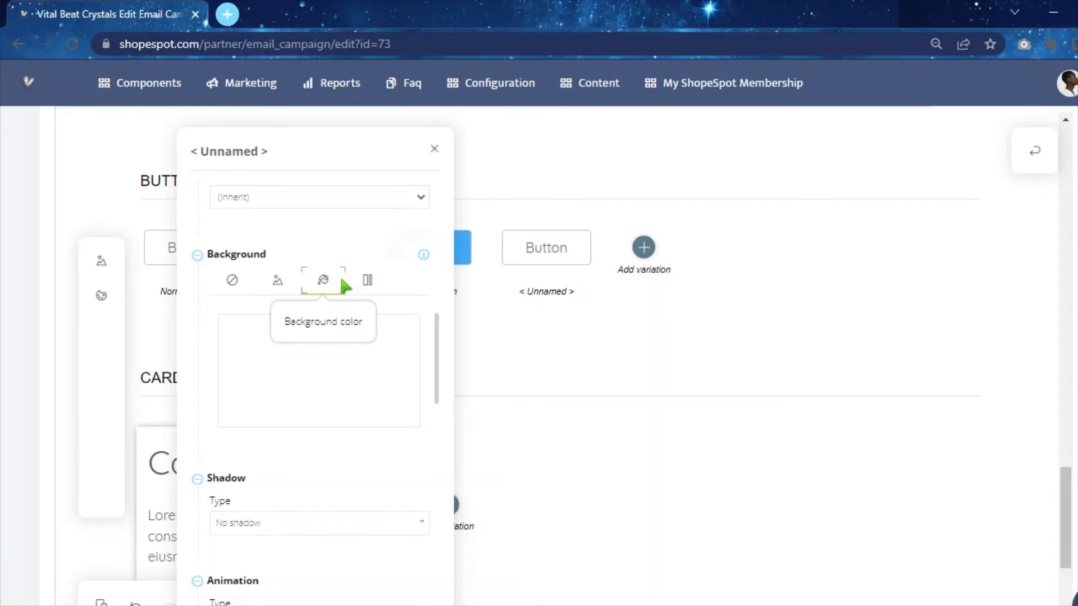
Set the new button variation's background color to orange, change it to light gray, and choose the pink-to-orange background gradient.
left_click(344, 285)
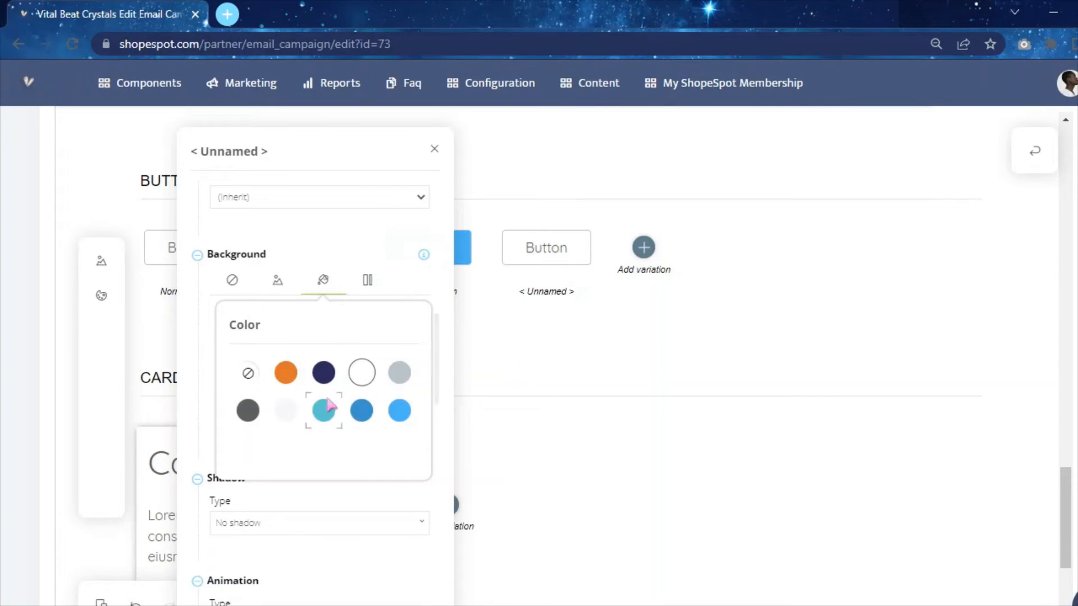
left_click(289, 382)
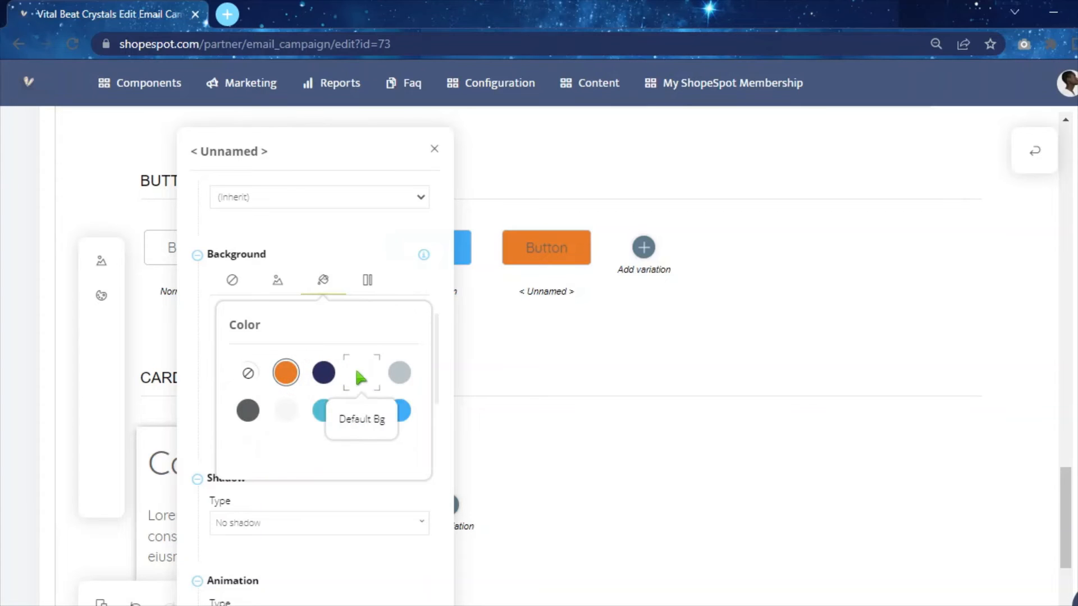
left_click(389, 381)
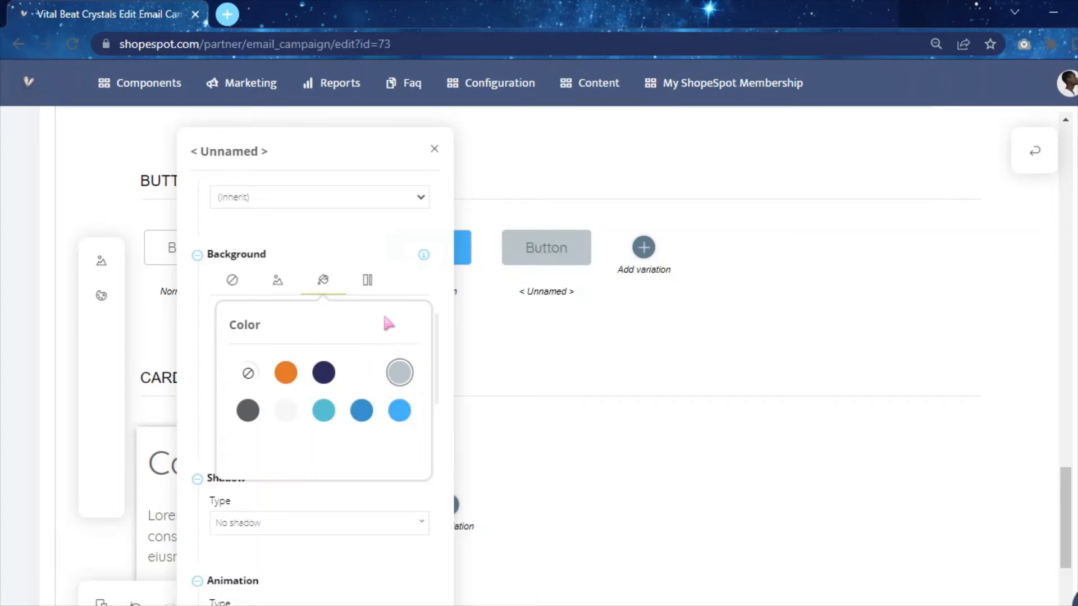
mouse_move(383, 274)
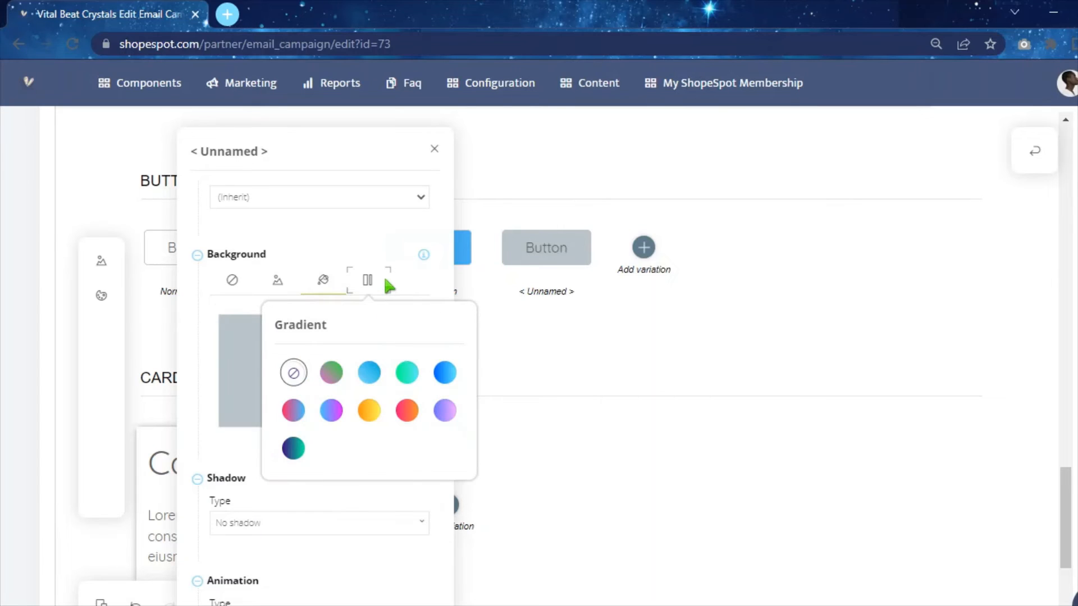
left_click(410, 409)
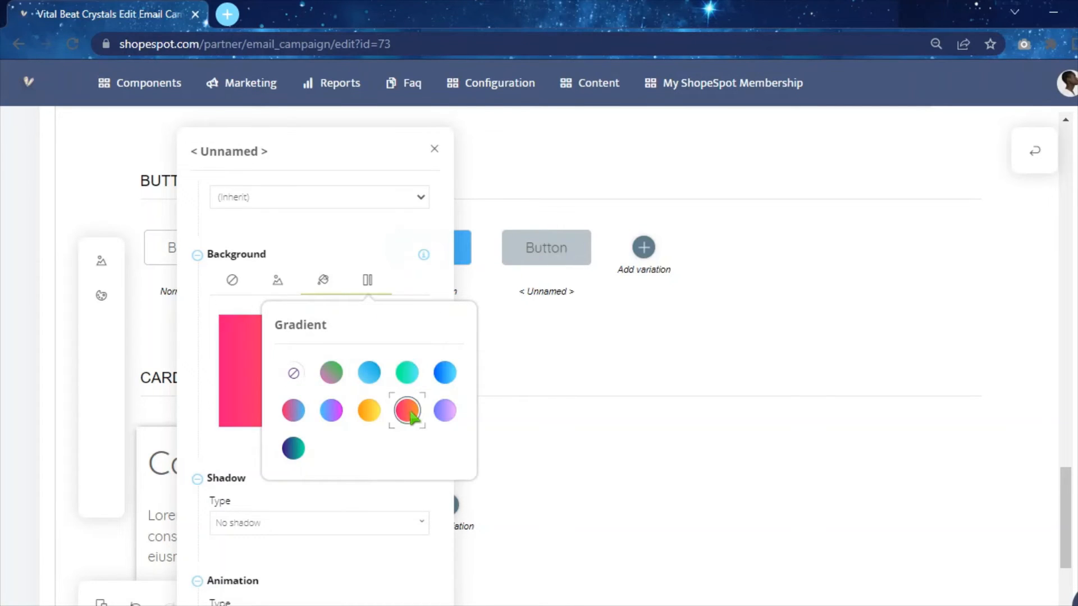
Add a new unnamed variation to the Cards section and move its settings window clear of the card previews.
scroll(447, 257, "down", 4)
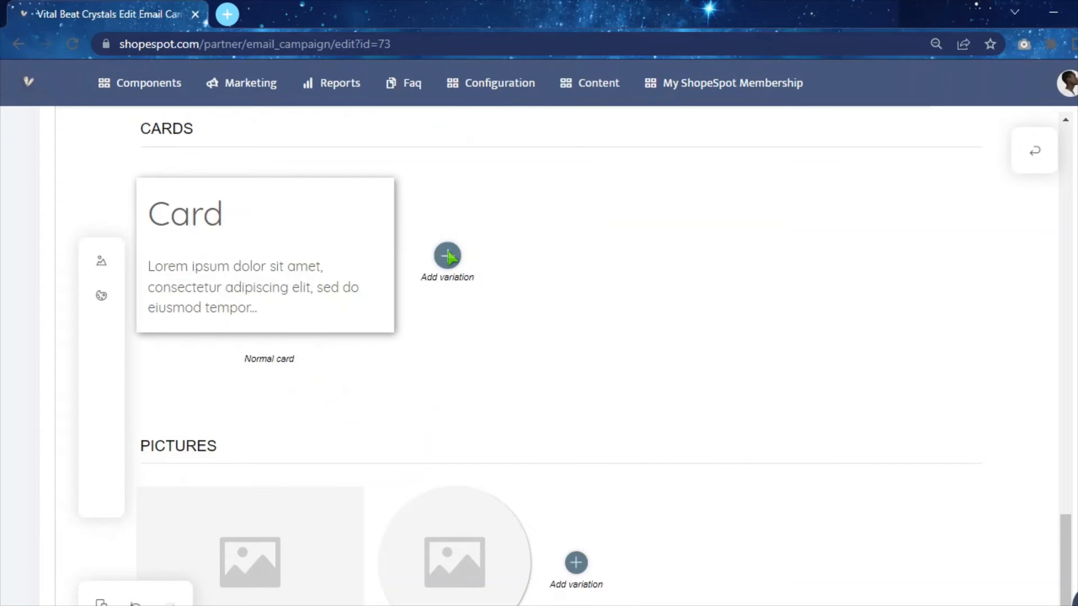
left_click(448, 256)
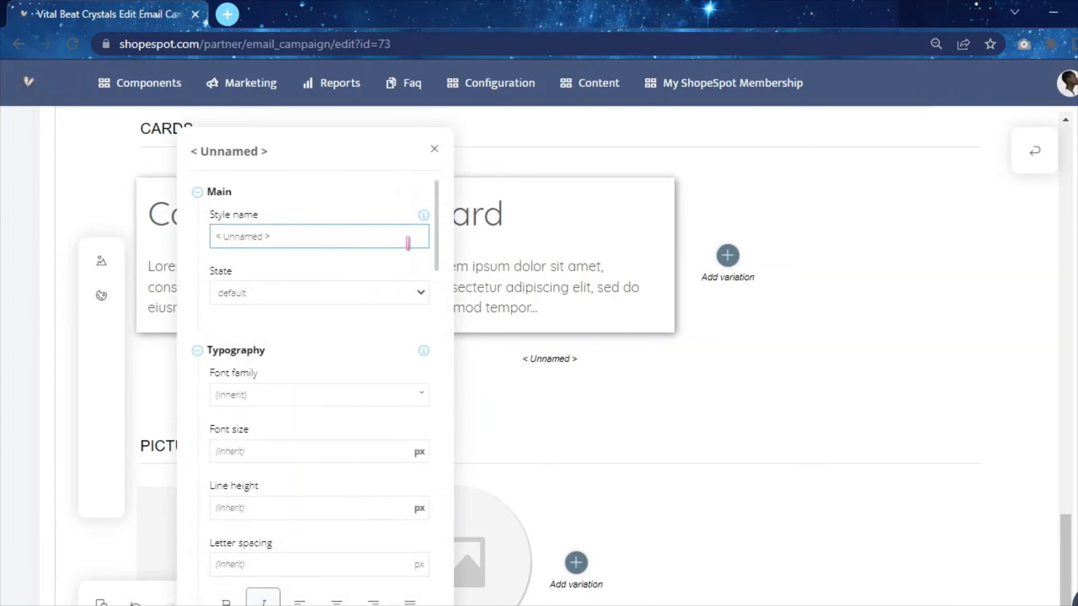
left_click_drag(316, 134, 898, 118)
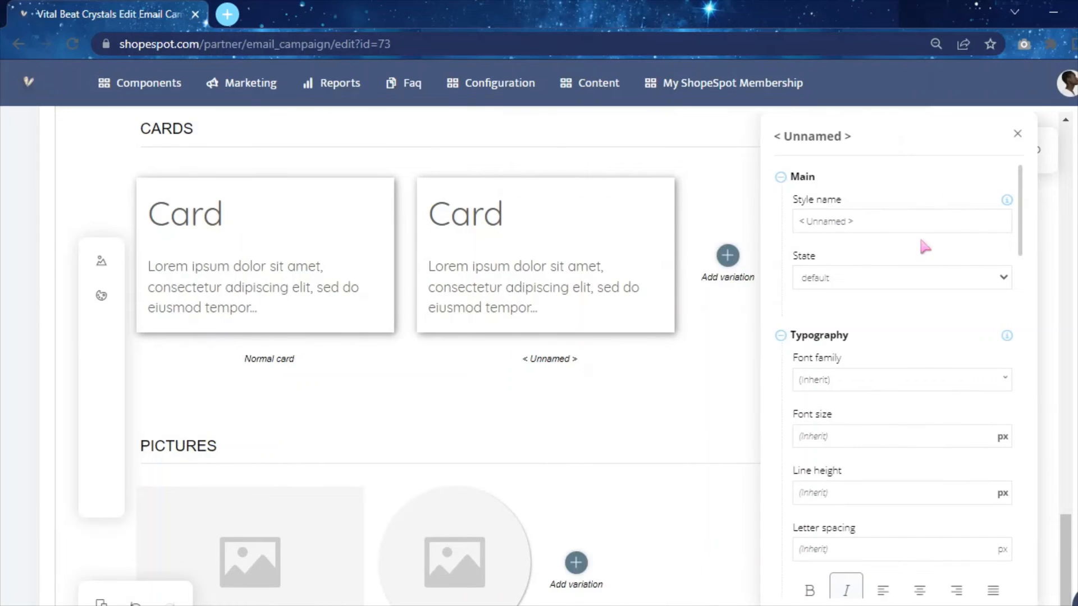
Review the new card variation's typography, background, shadow, animation and transition settings, and close them.
scroll(1022, 225, "down", 3)
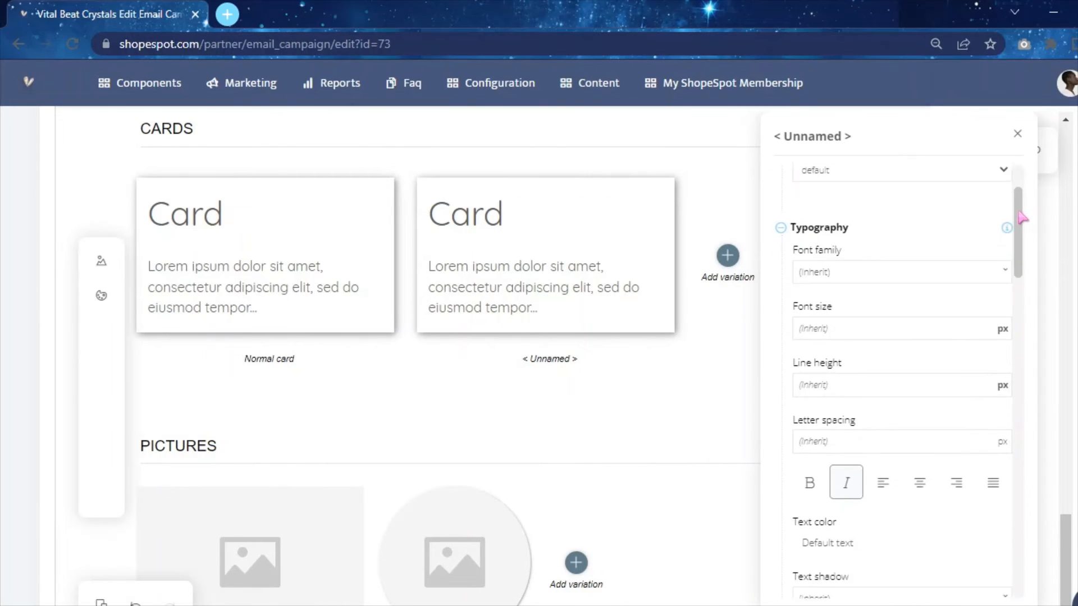
left_click_drag(1022, 227, 1022, 257)
scroll(1022, 257, "down", 2)
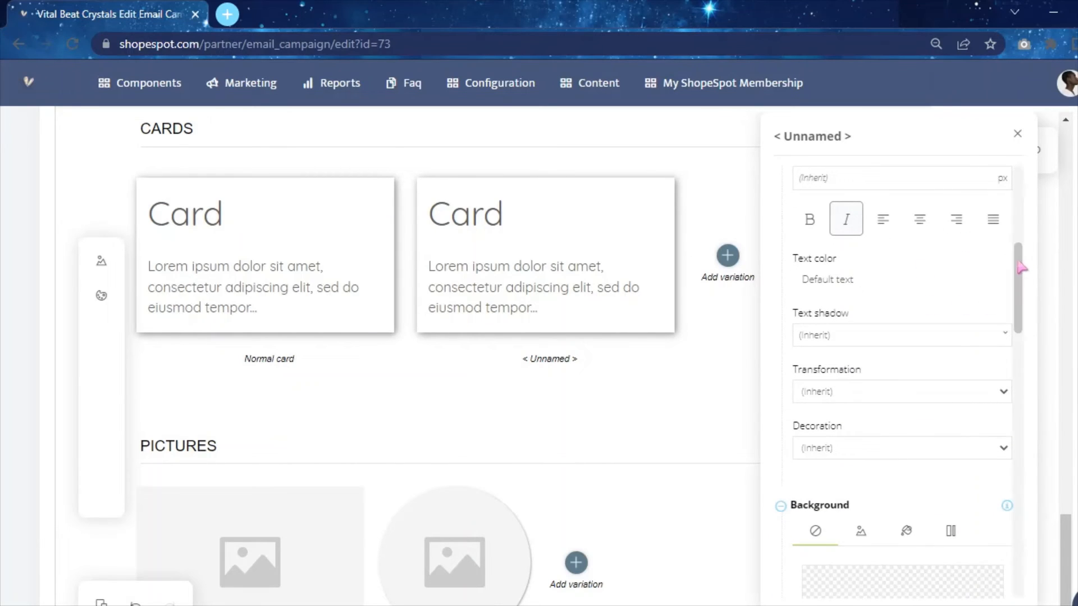
left_click_drag(1020, 275, 1019, 372)
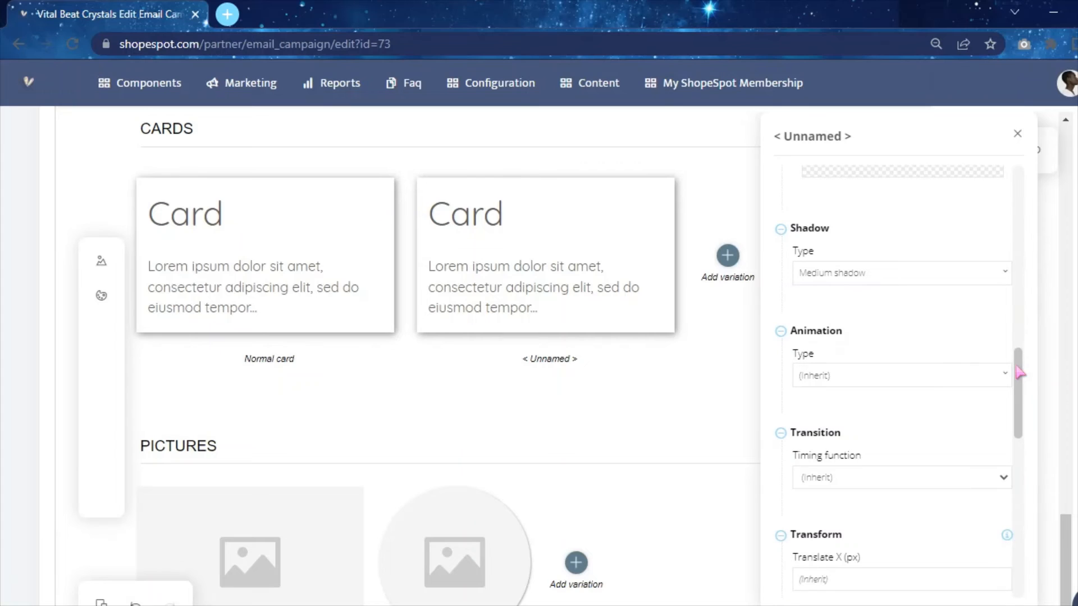
left_click(1017, 134)
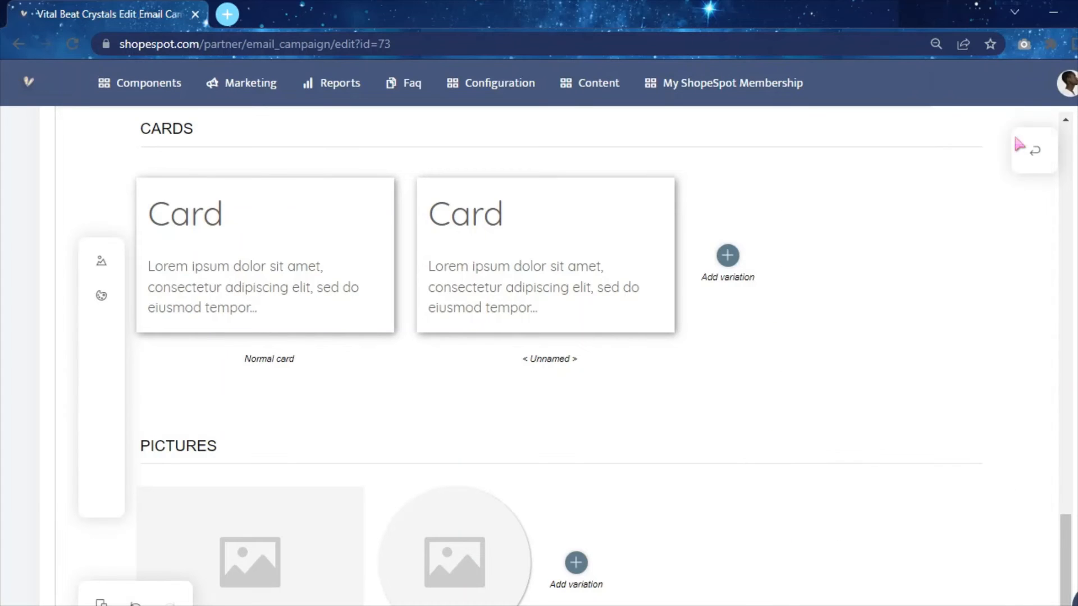
Add a new variation to the Pictures section, leaving it unnamed with its default settings, and close its settings.
scroll(892, 396, "down", 3)
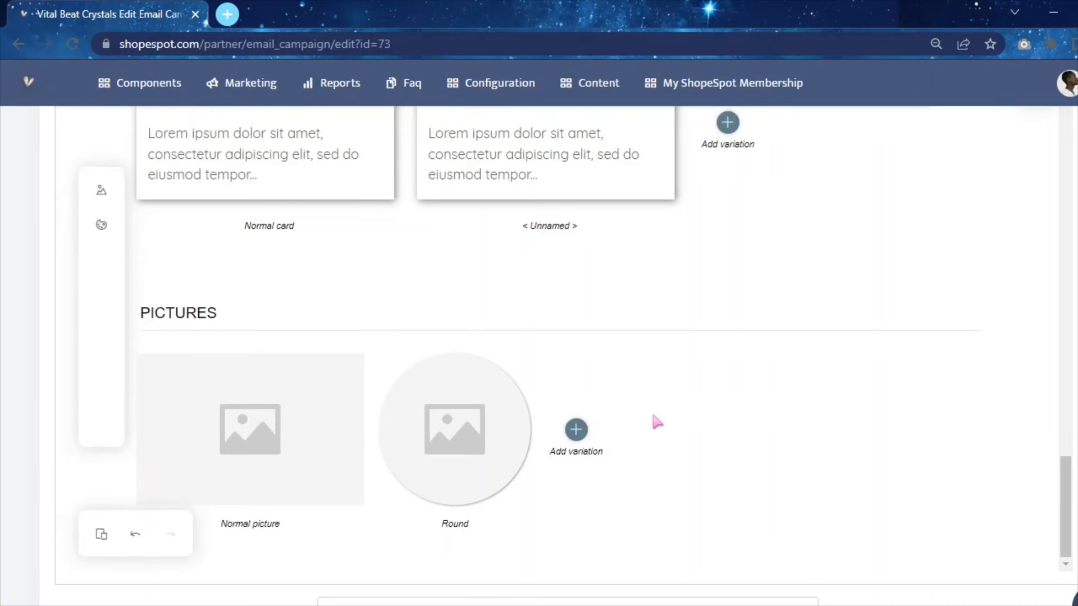
left_click(578, 427)
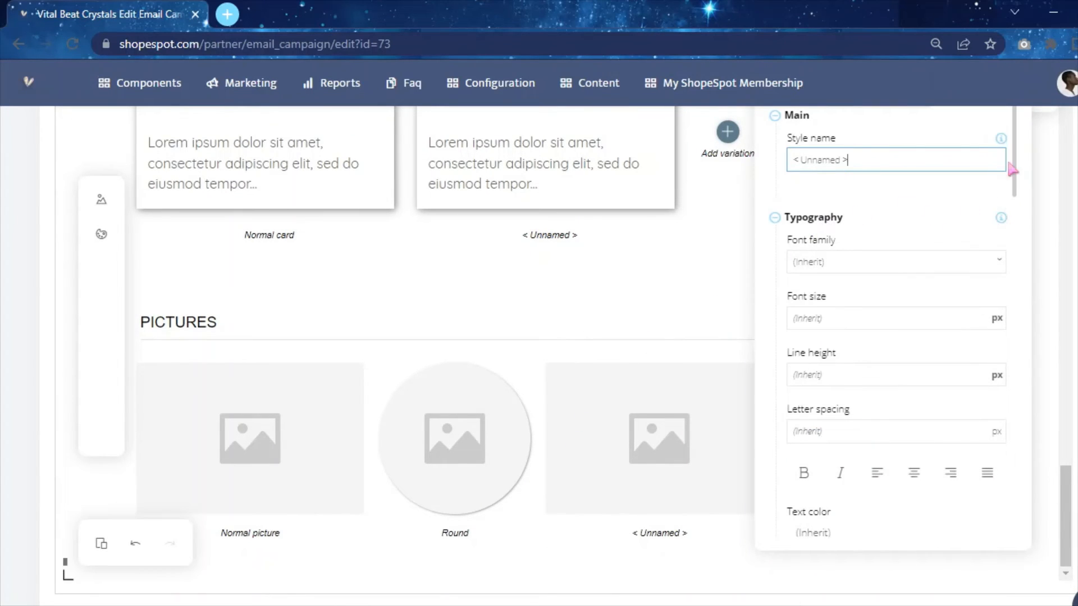
left_click_drag(1010, 163, 989, 209)
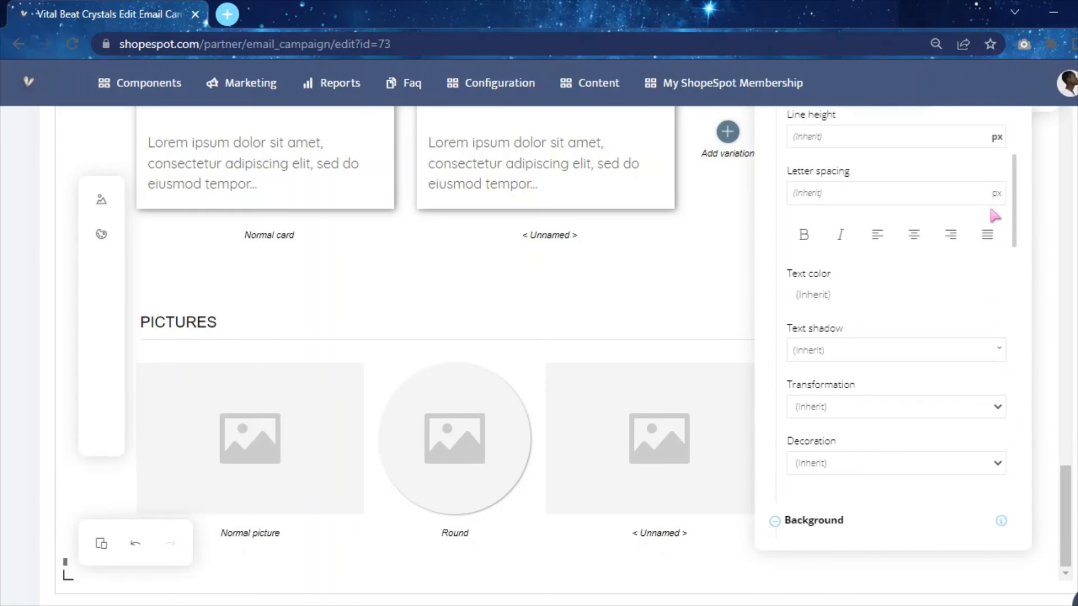
left_click(668, 292)
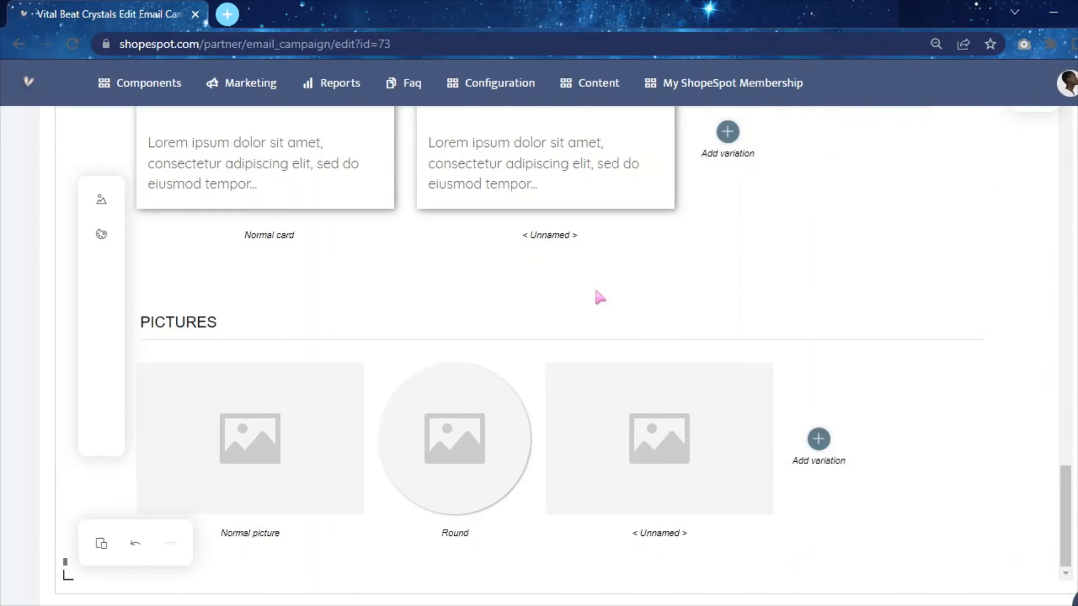
Open the media library and look through its images and its file upload and link options.
left_click(101, 200)
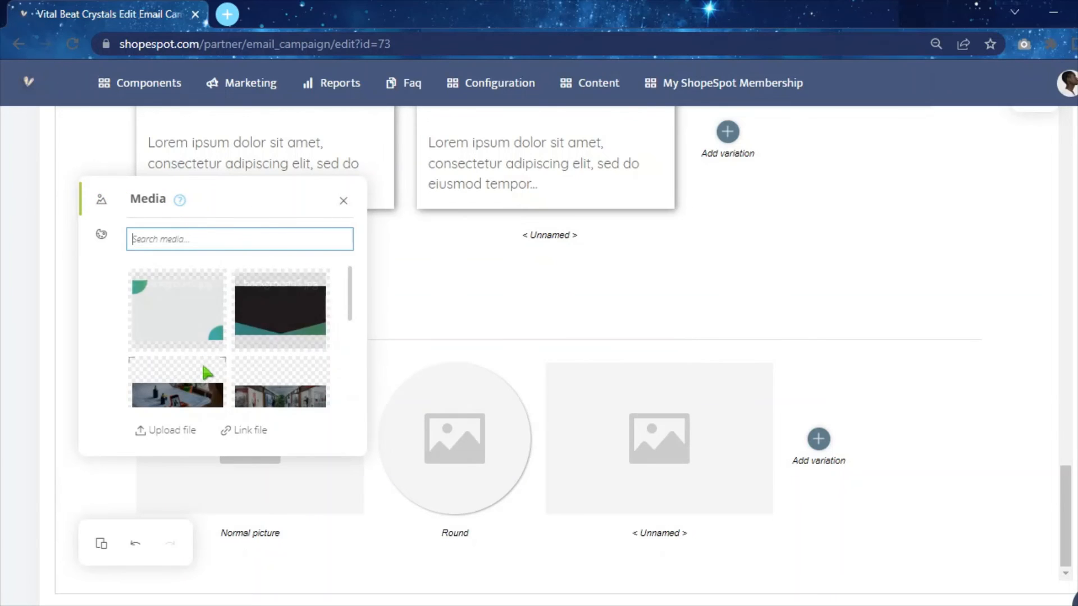
left_click_drag(349, 306, 348, 271)
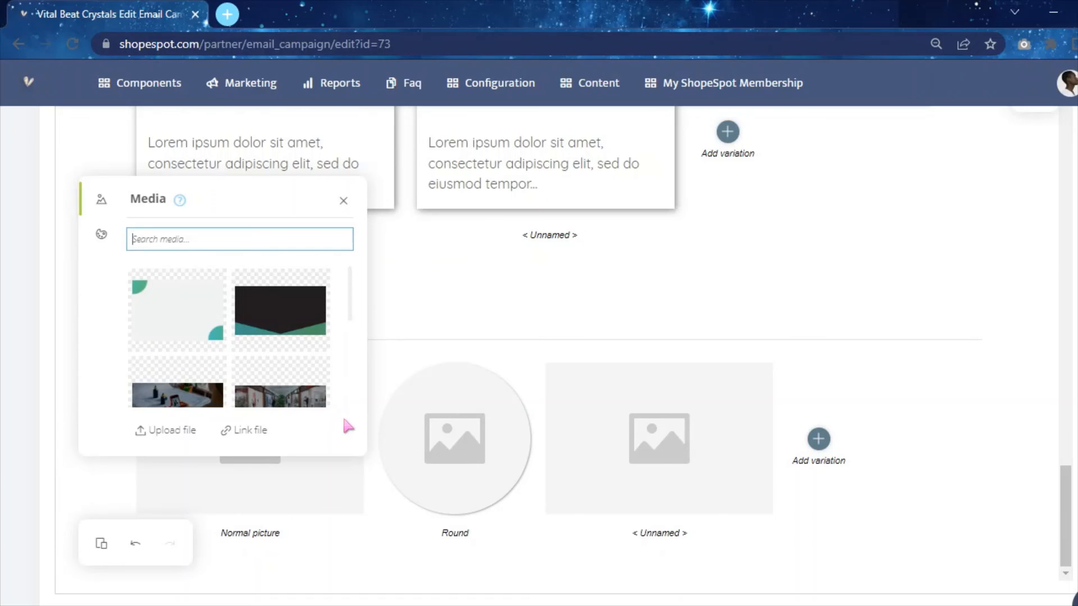
Switch the campaign's send type to Scheduled to view its scheduling option, and set it back to Manual.
left_click(966, 314)
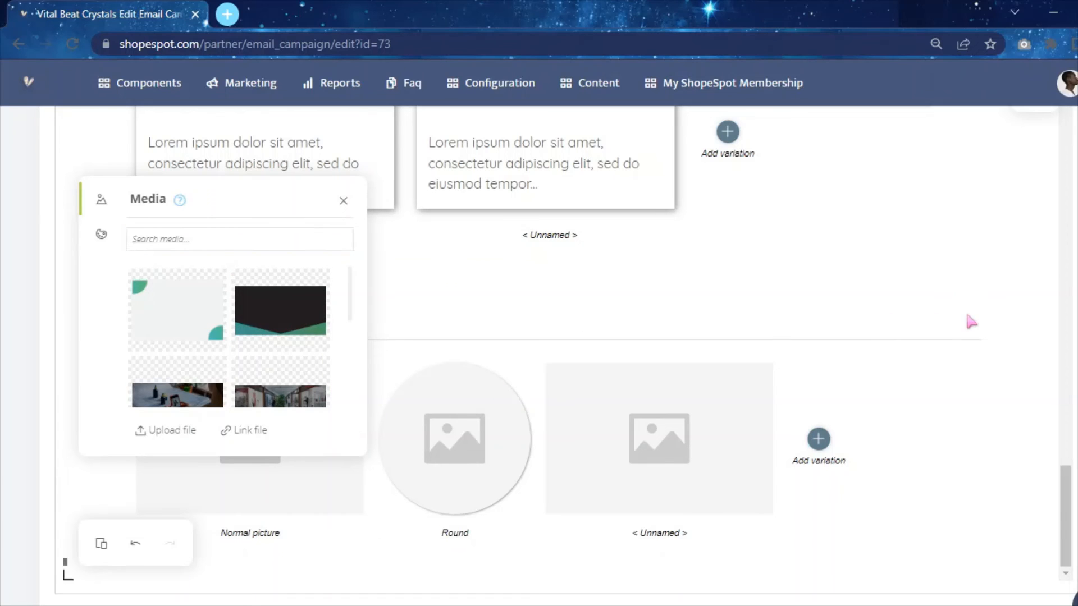
scroll(566, 355, "down", 3)
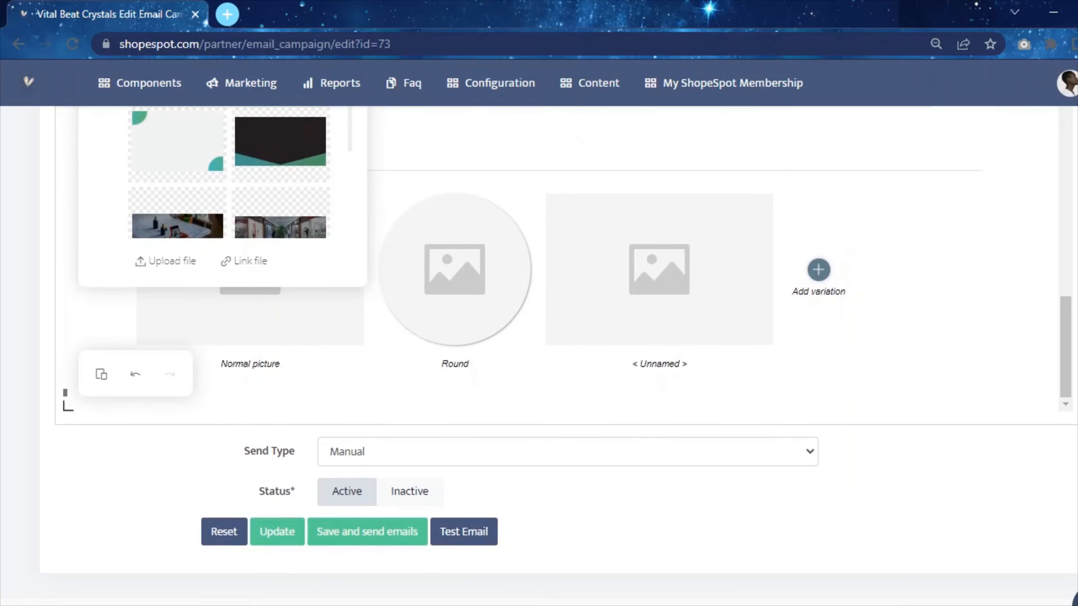
left_click(621, 455)
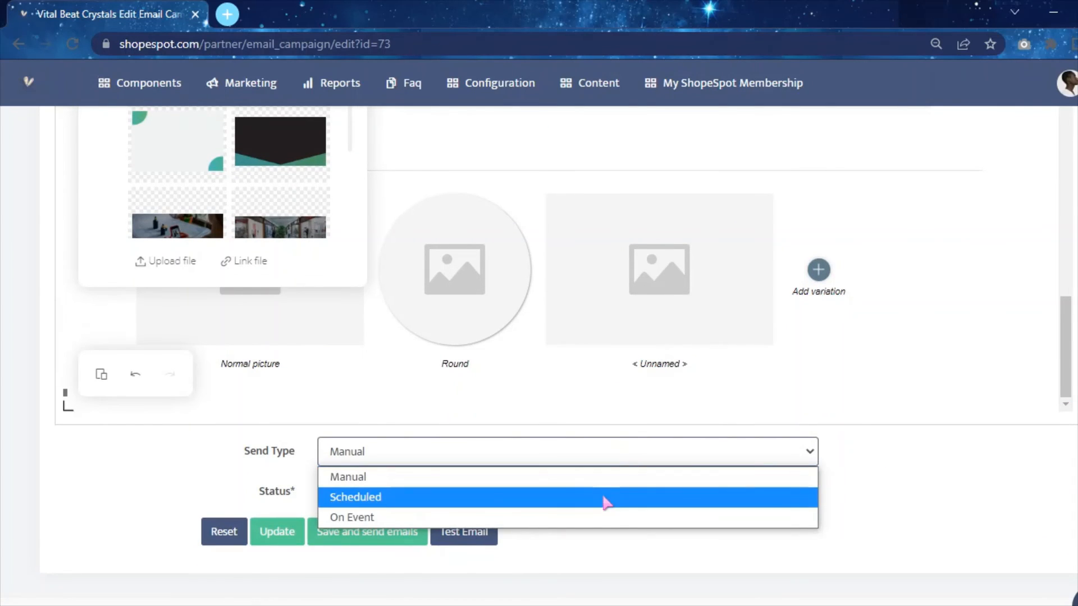
left_click(570, 498)
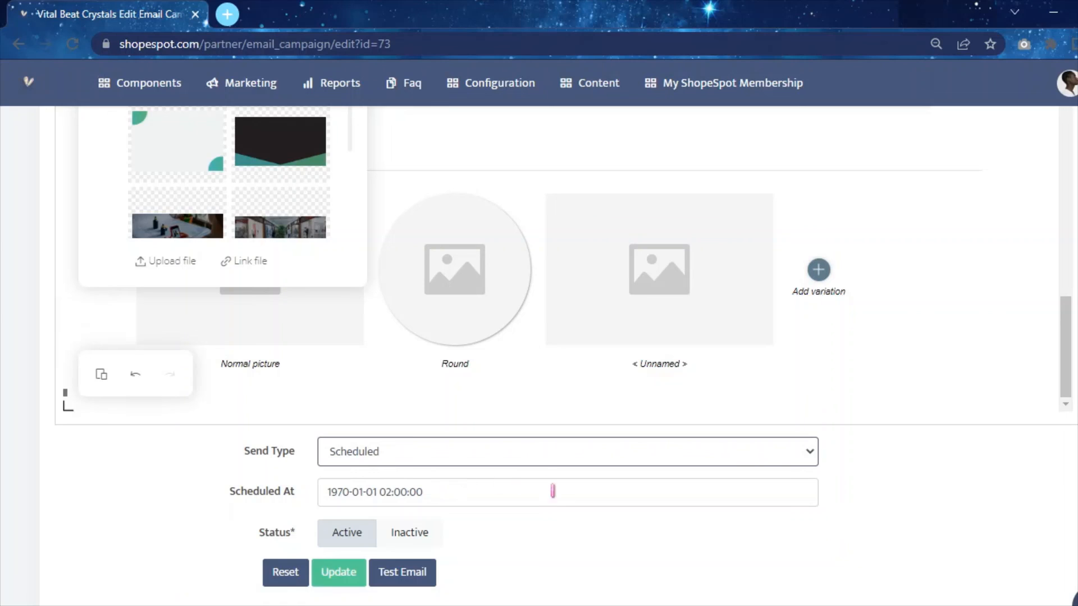
left_click(547, 457)
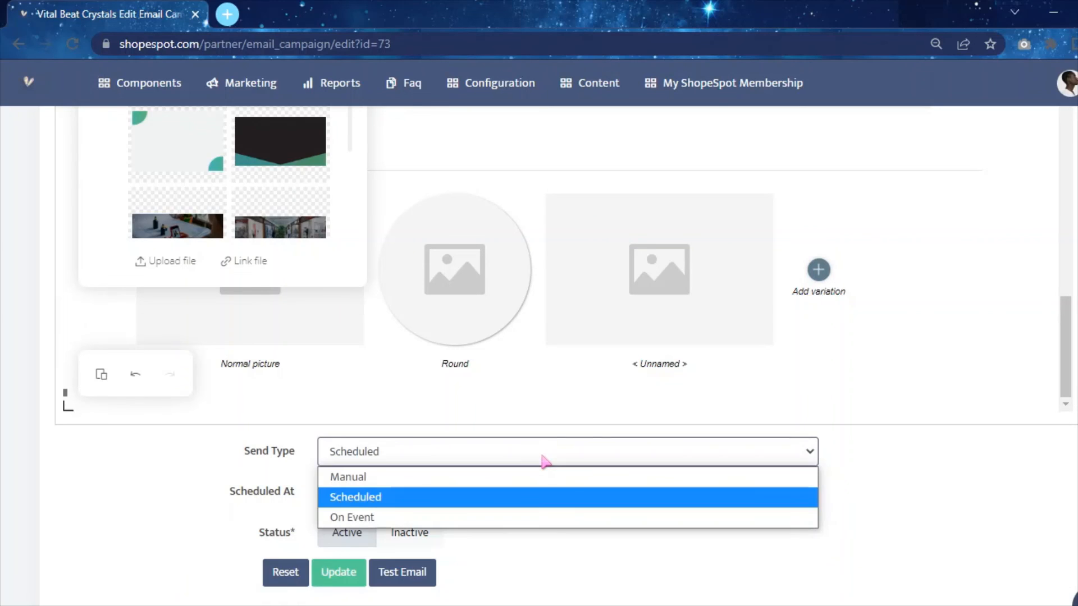
left_click(489, 476)
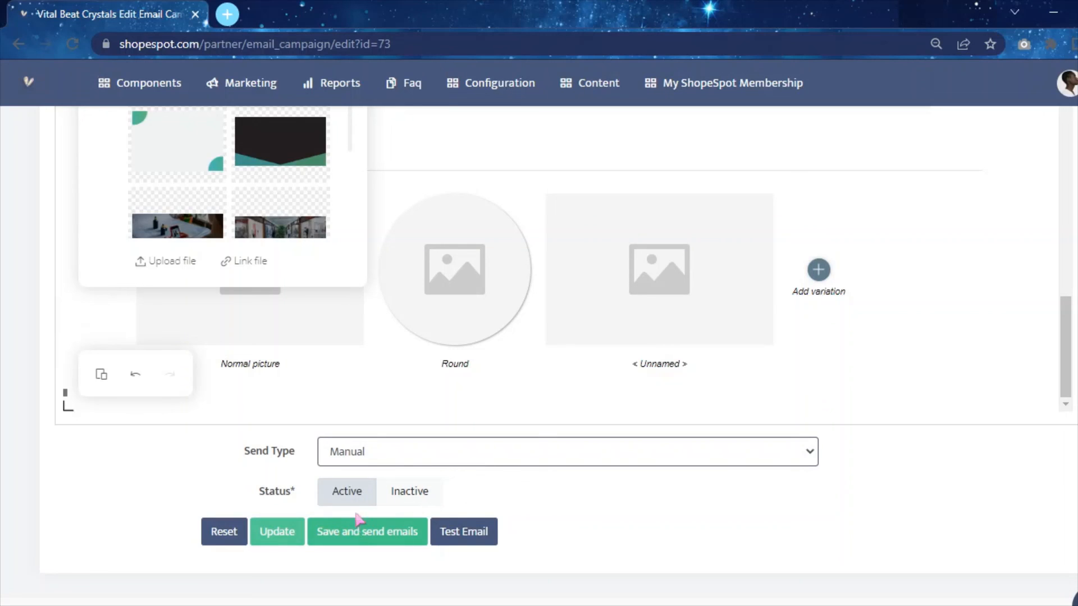
Open the test email form to view its recipient field, and close it without sending.
left_click(470, 532)
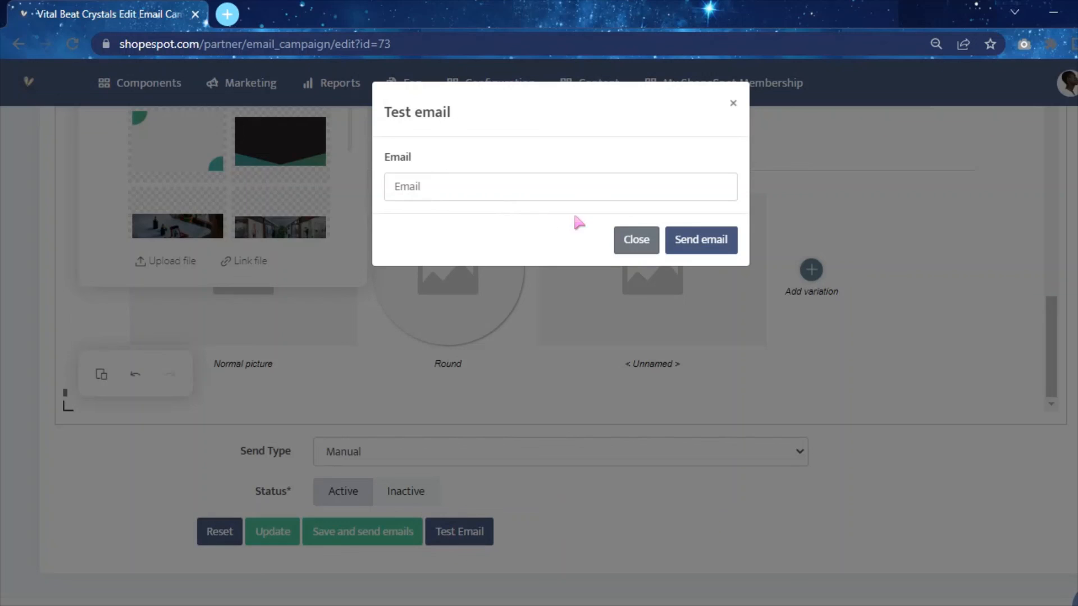
left_click(624, 241)
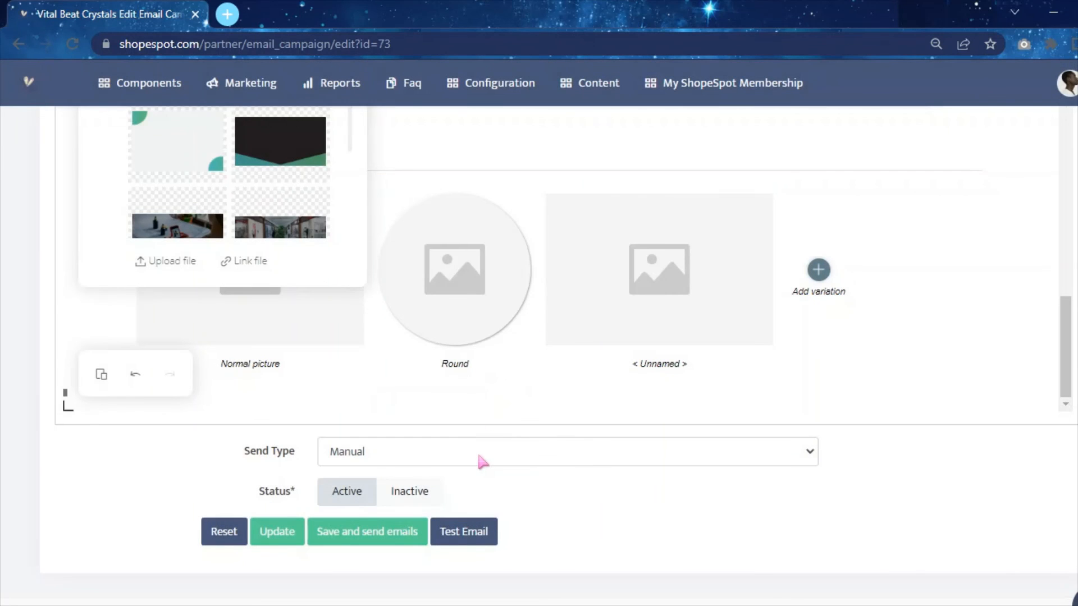
Set the campaign's send type to On Event and open the list of event types.
left_click(476, 449)
left_click(354, 517)
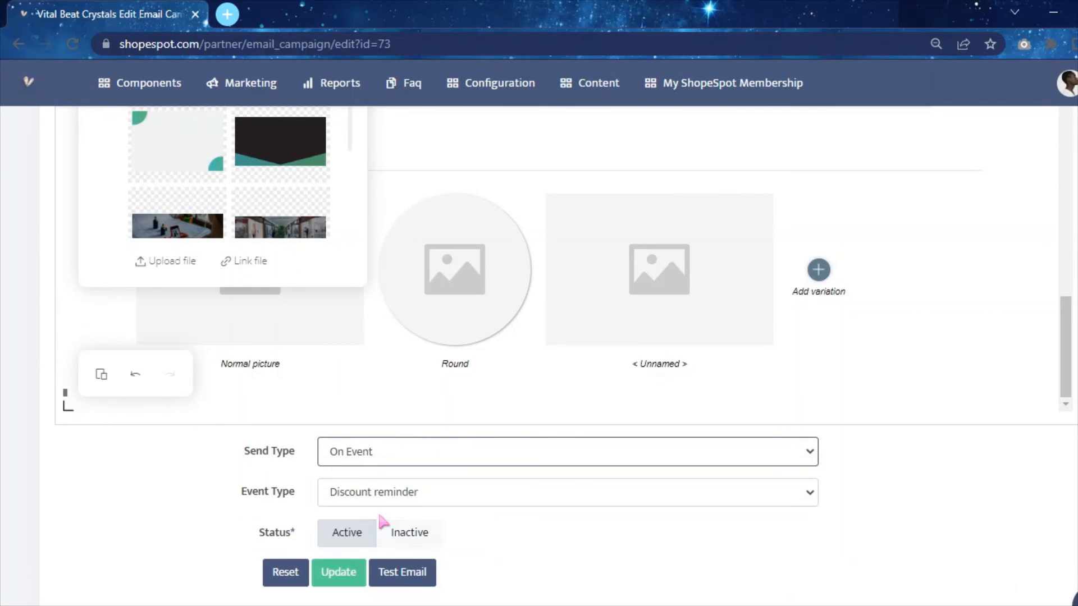
left_click(525, 499)
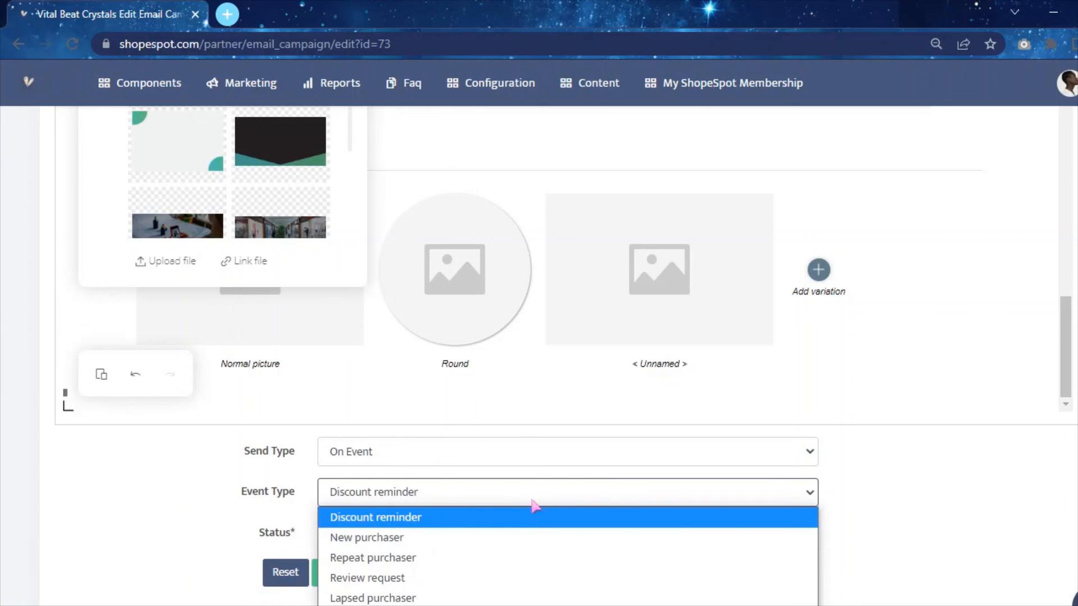